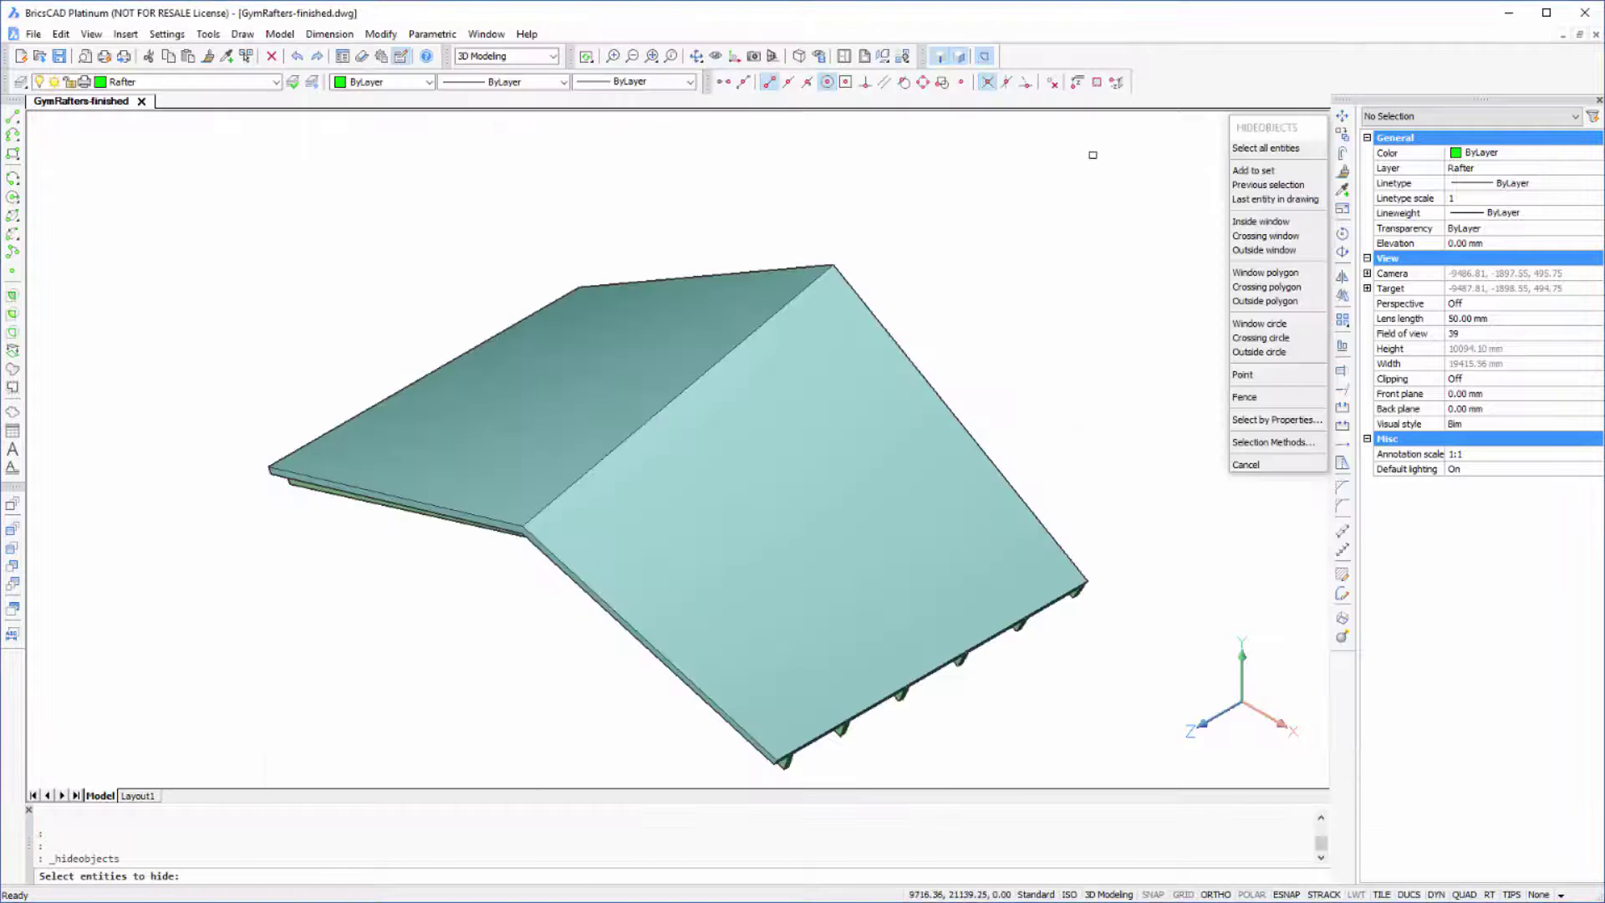
Hide the finished roof solid with HIDEOBJECTS to expose the rafters.
{"action": "left_click", "coordinate": [845, 324]}
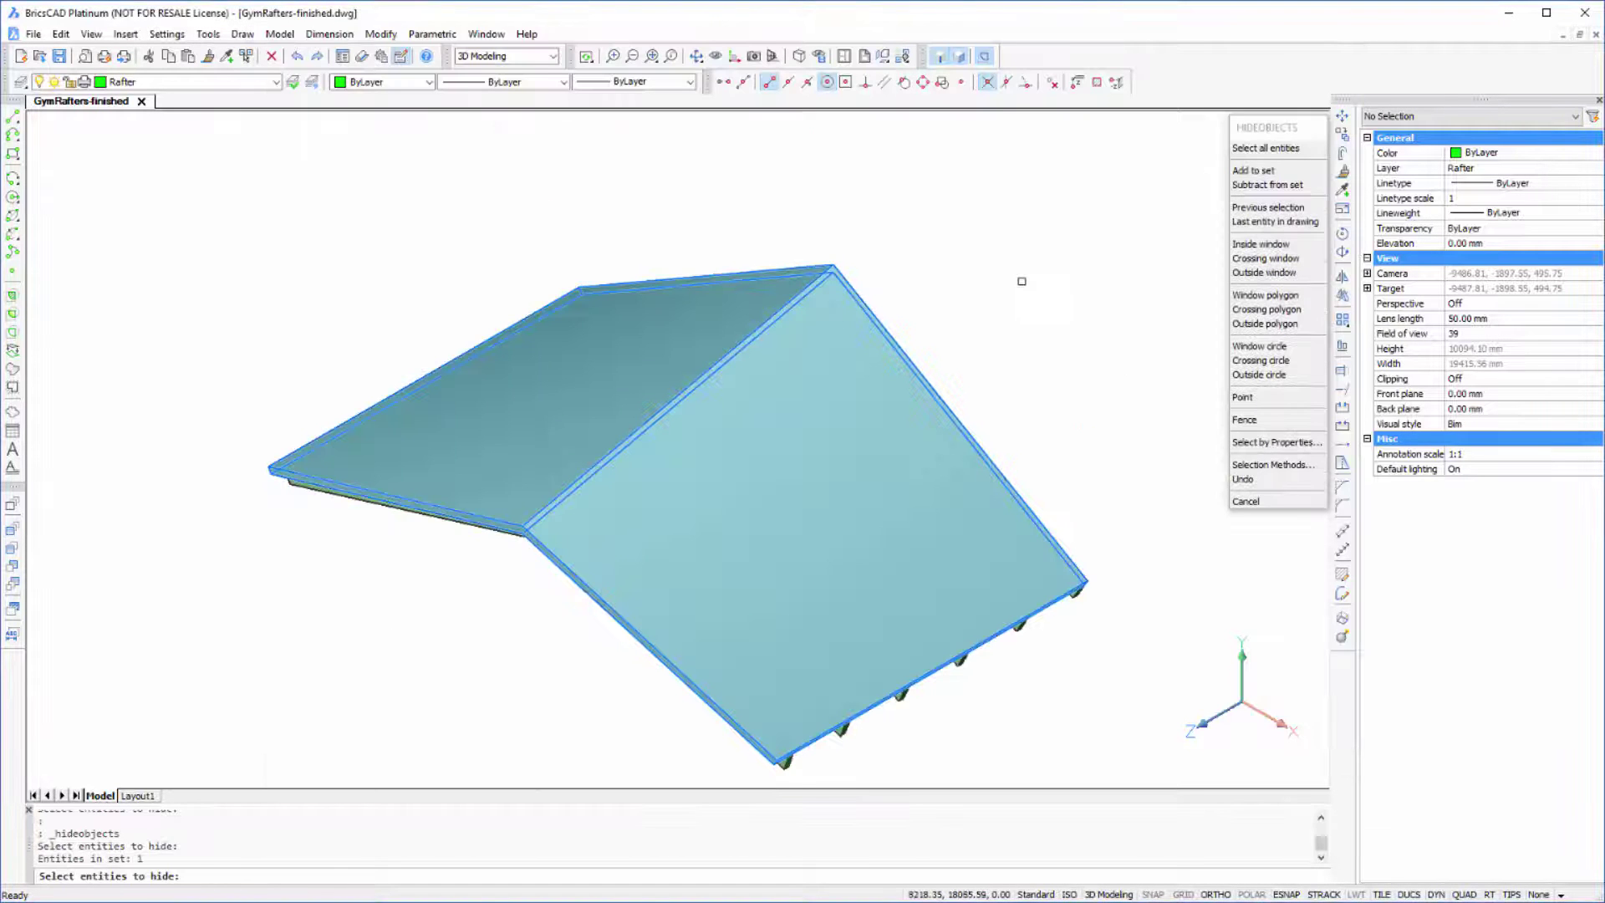
{"action": "key", "text": "Return"}
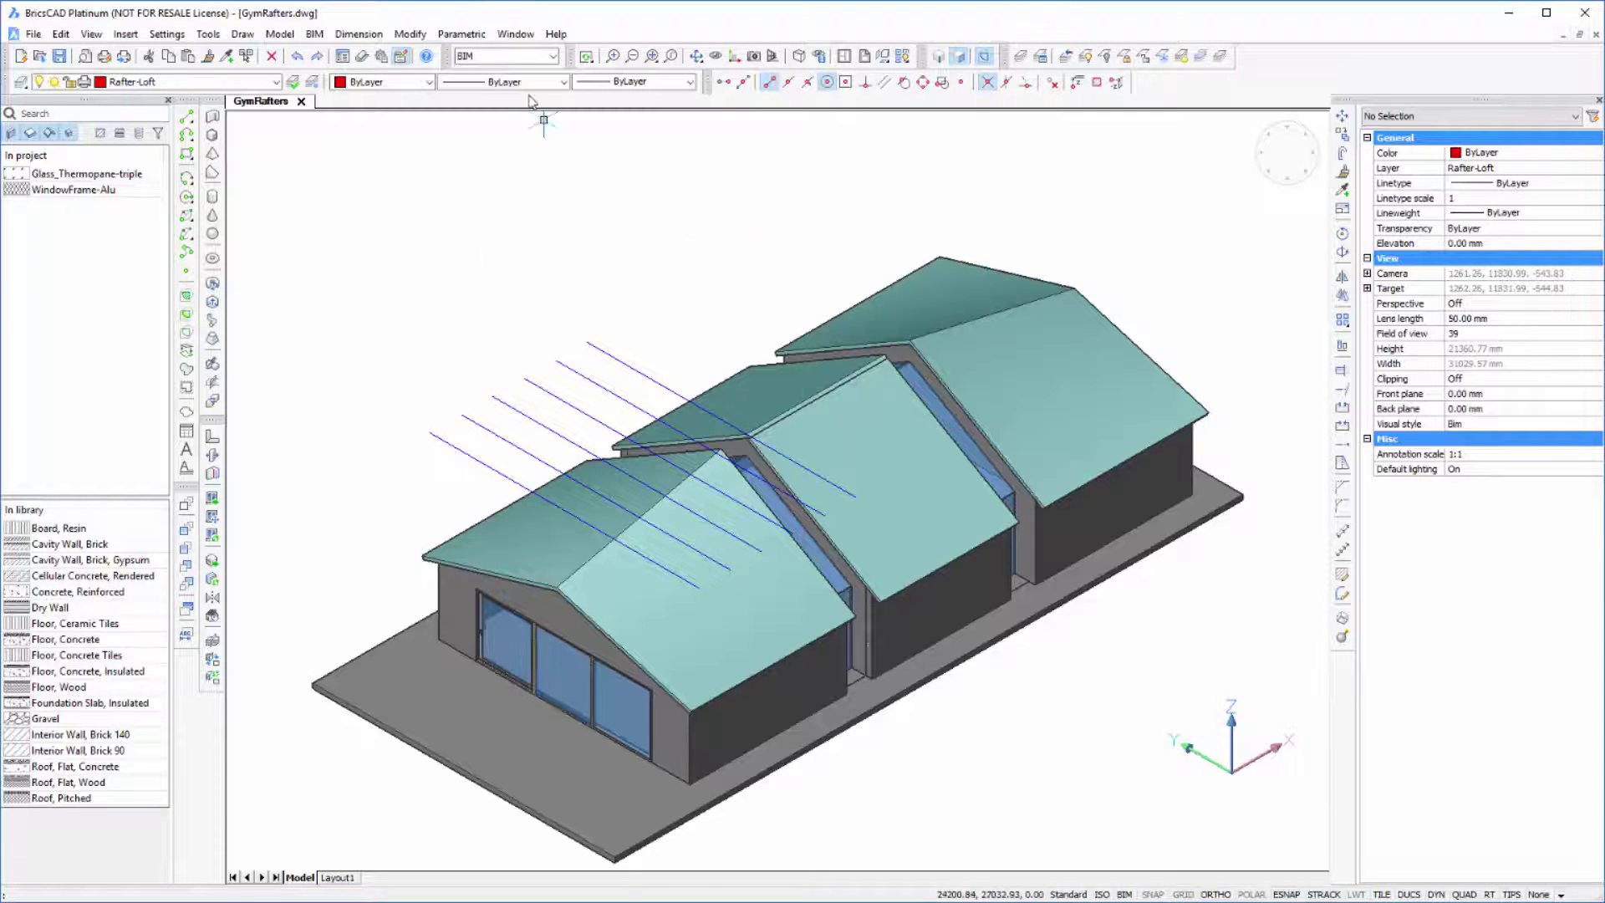
Isolate the left roof solid and orbit to view its underside.
{"action": "left_click", "coordinate": [903, 57]}
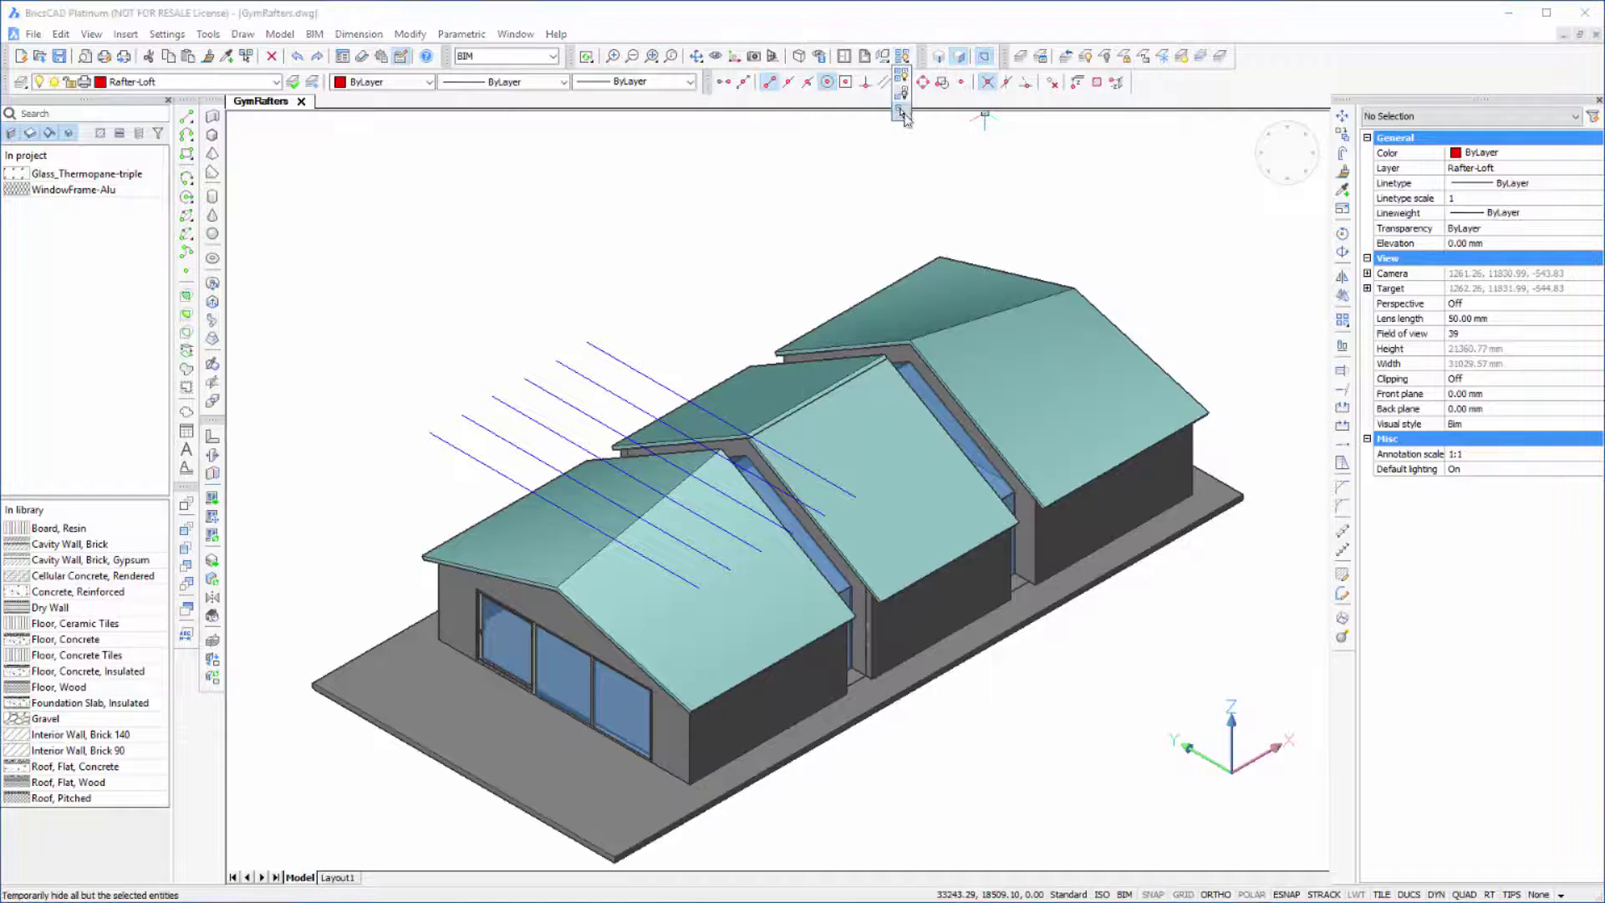
{"action": "left_click", "coordinate": [528, 548]}
{"action": "key", "text": "Return"}
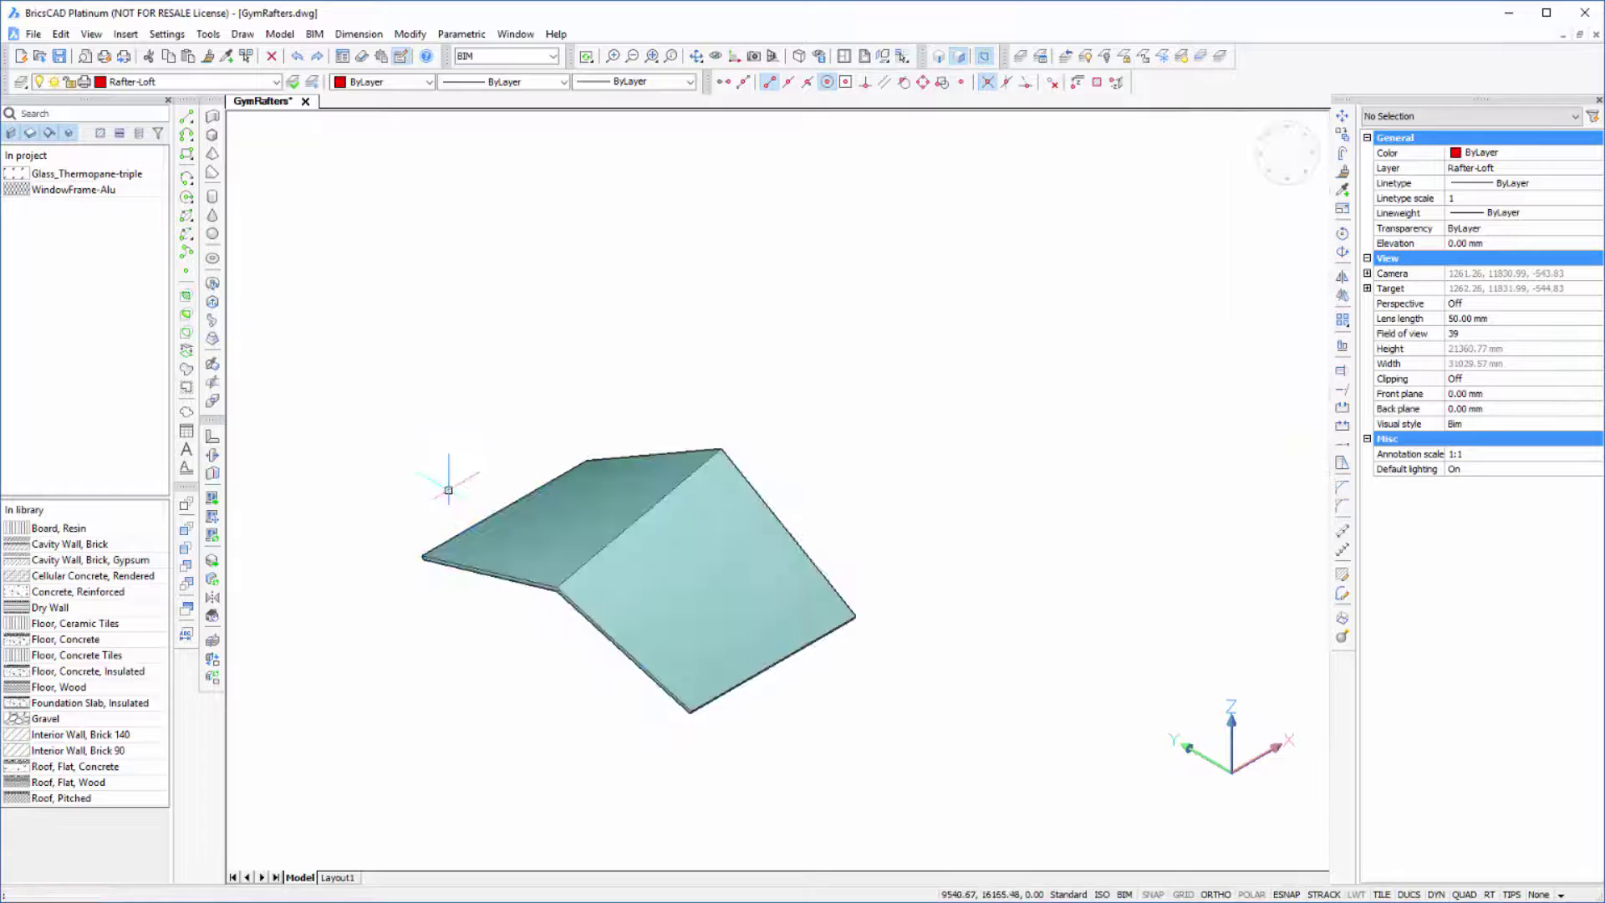
{"action": "middle_click_drag", "start_coordinate": [528, 720], "coordinate": [703, 350], "text": "shift"}
Thicken both underside roof faces by 300 mm, then inspect the new solid close up.
{"action": "left_click", "coordinate": [558, 574], "text": "ctrl"}
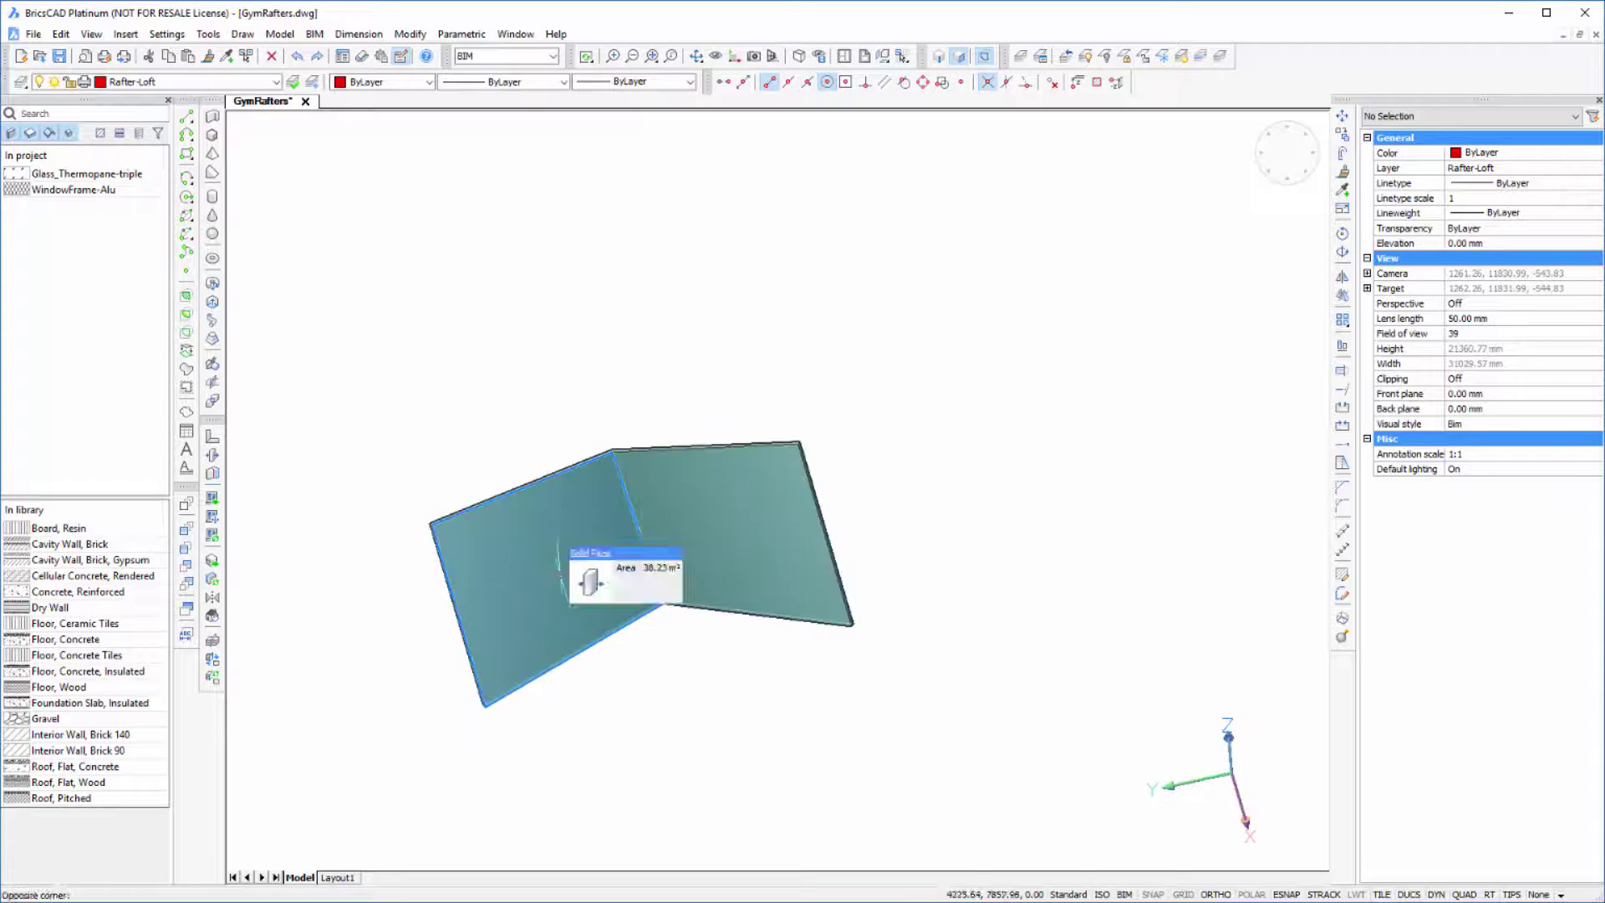
{"action": "left_click", "coordinate": [712, 506], "text": "ctrl"}
{"action": "left_click", "coordinate": [712, 506]}
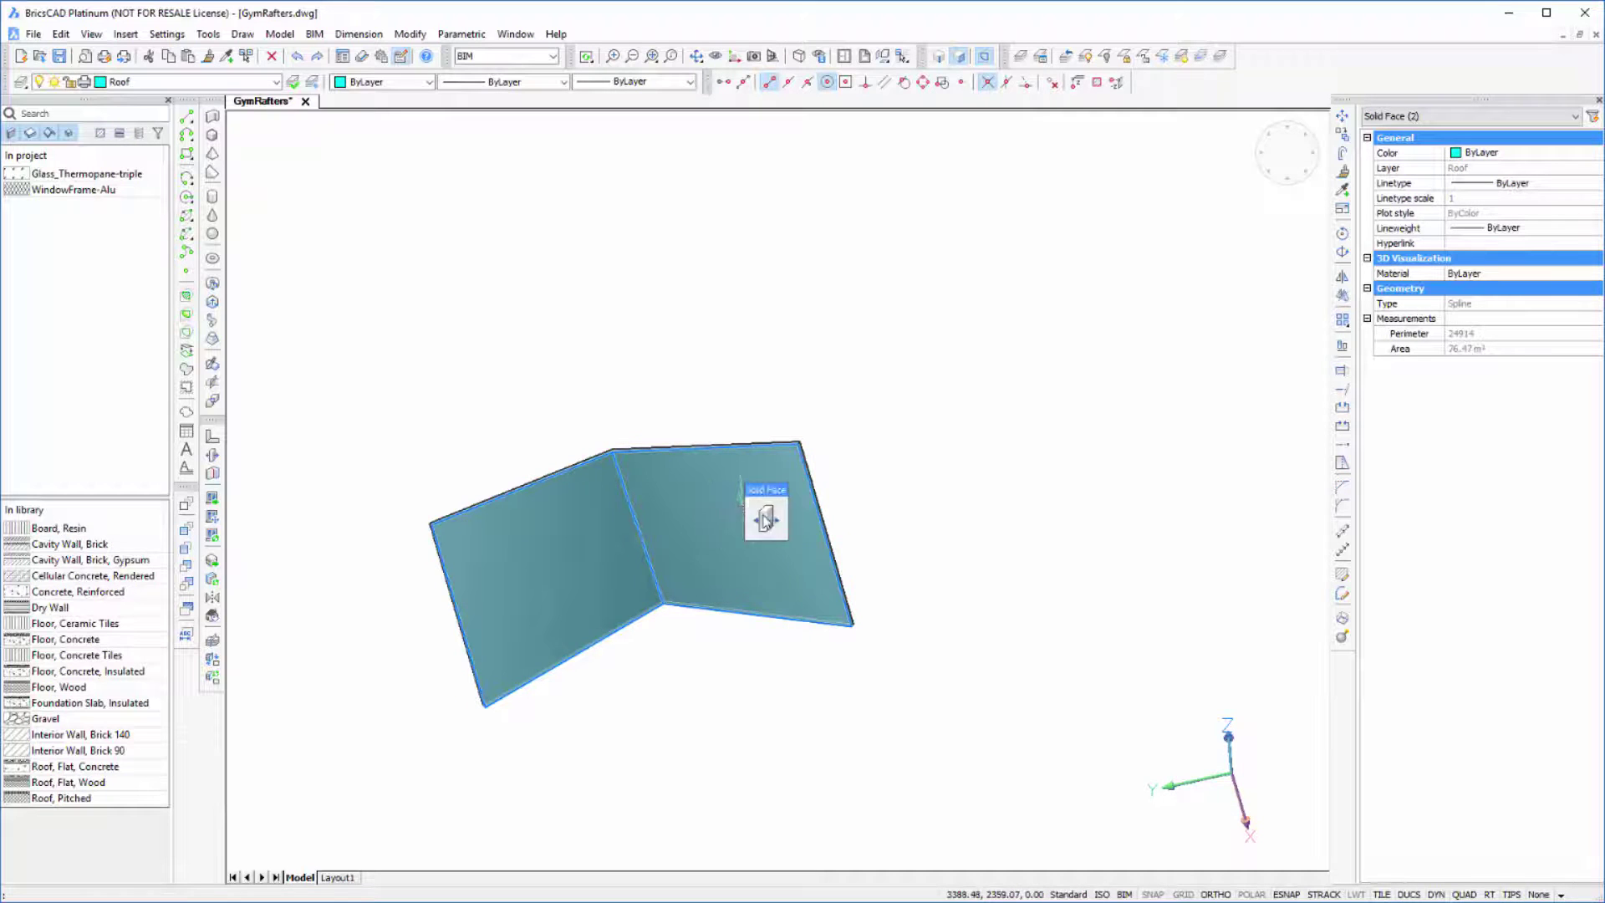
{"action": "mouse_move", "coordinate": [763, 512]}
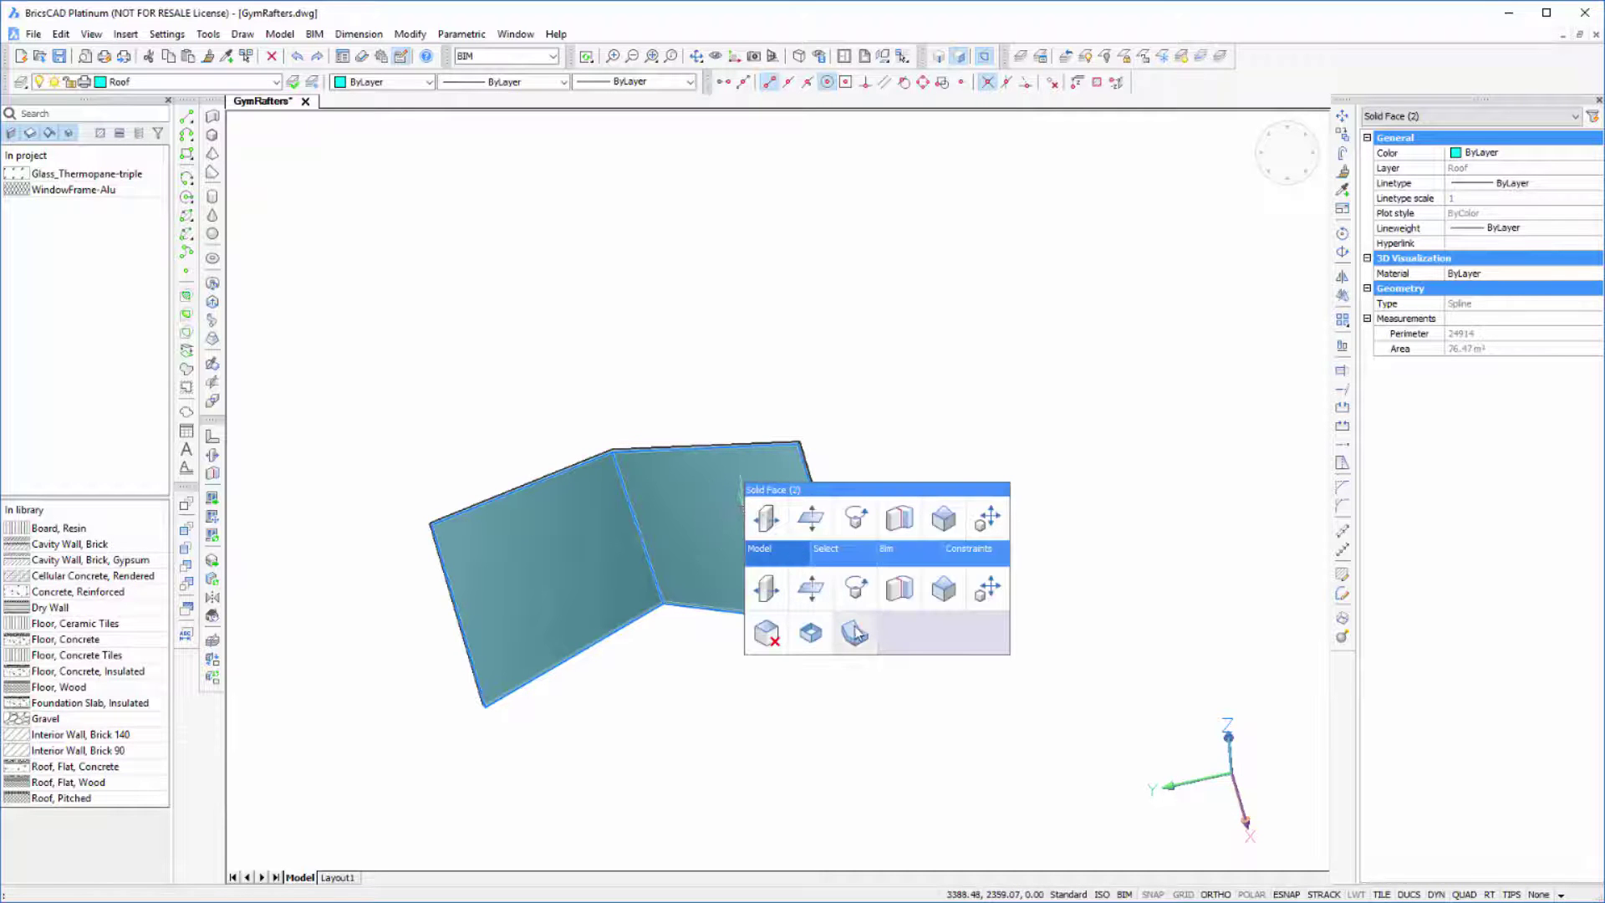
{"action": "left_click", "coordinate": [854, 589]}
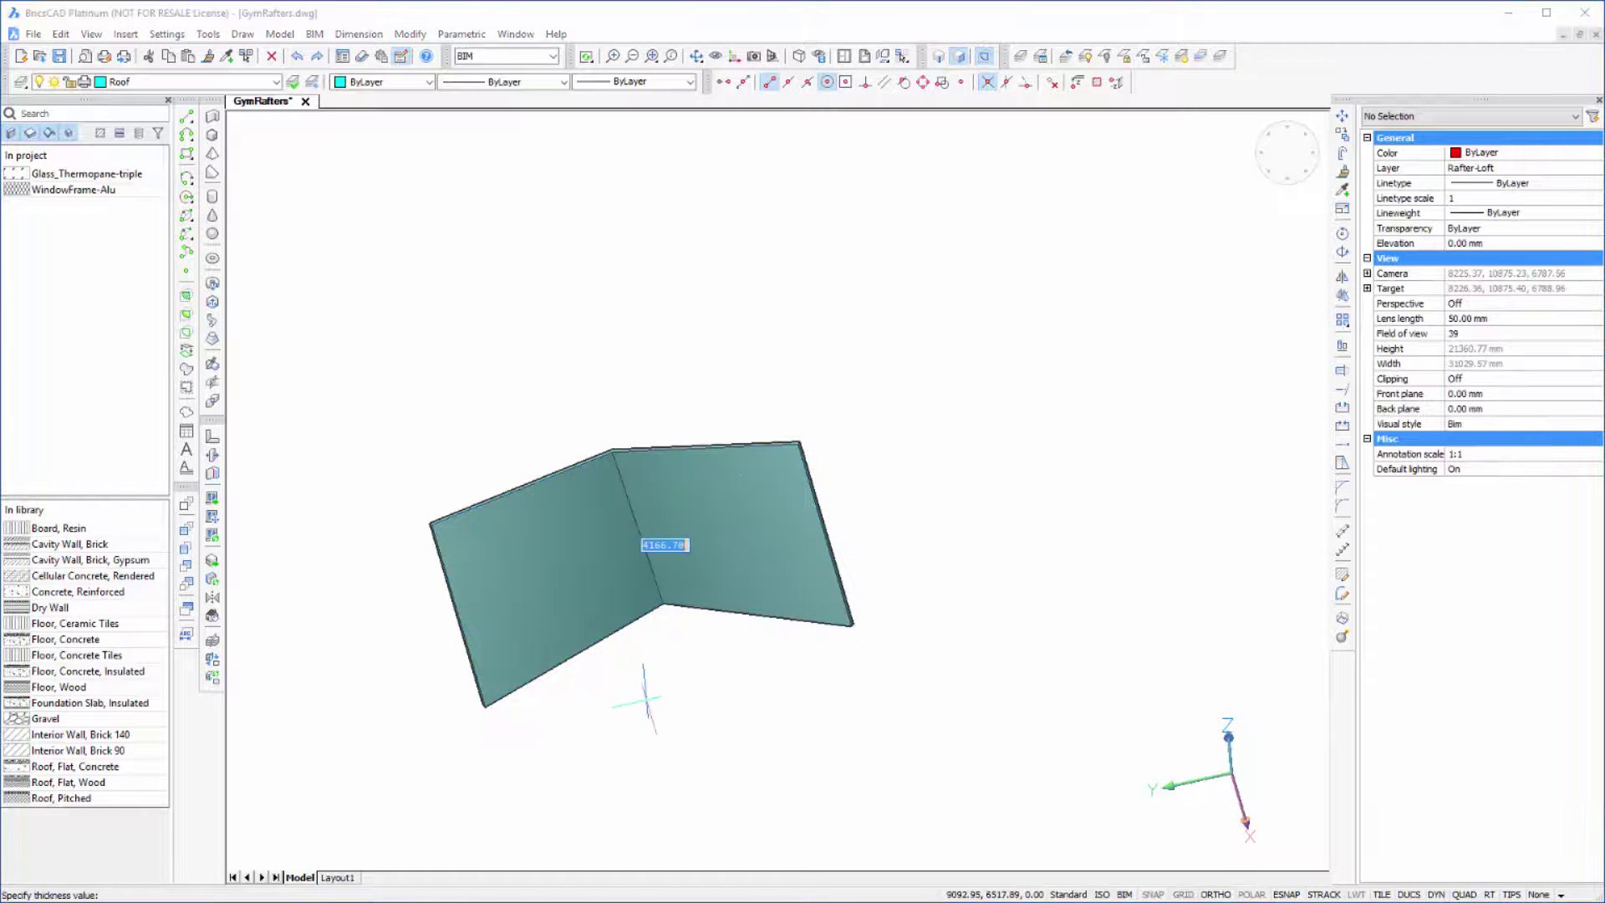
{"action": "type", "text": "300"}
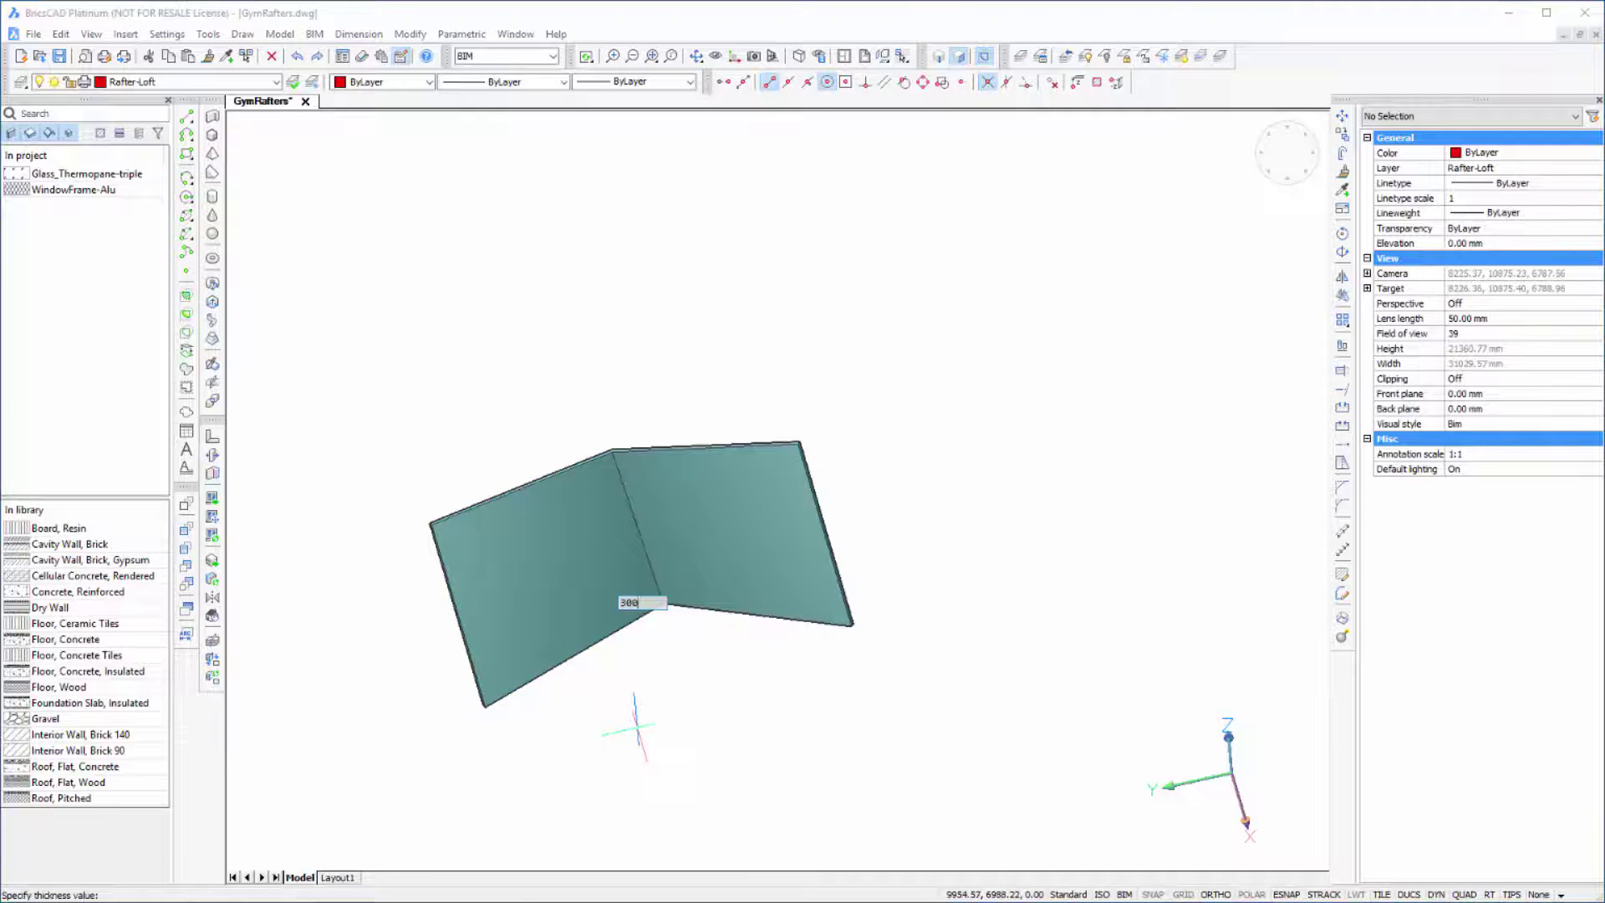
{"action": "key", "text": "Return"}
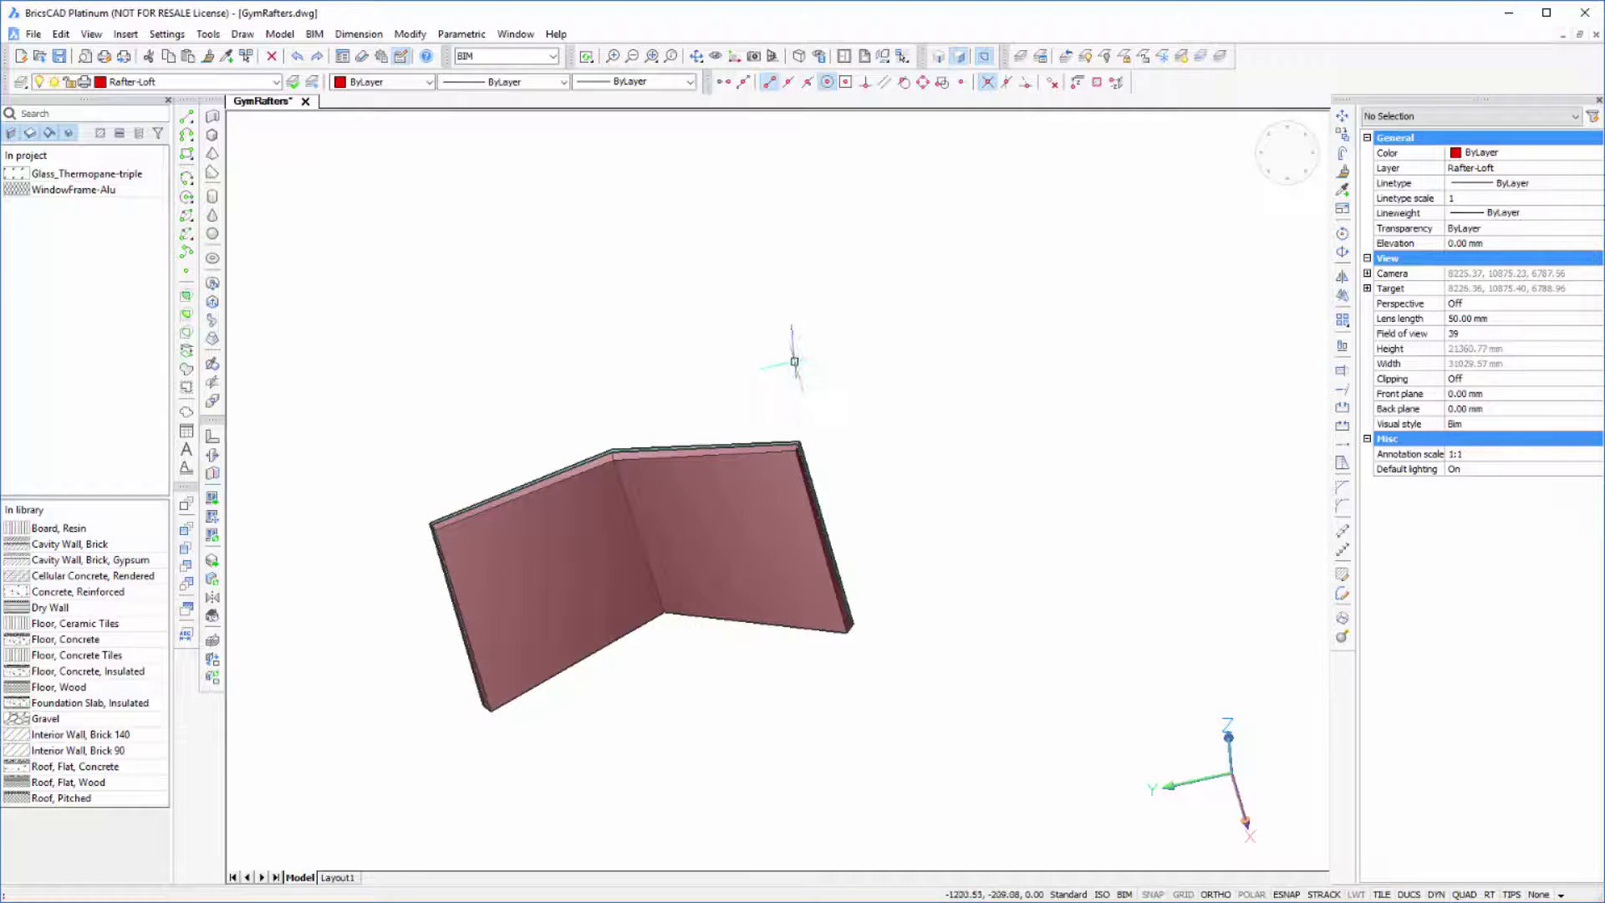
{"action": "middle_click_drag", "start_coordinate": [783, 357], "coordinate": [700, 600], "text": "shift"}
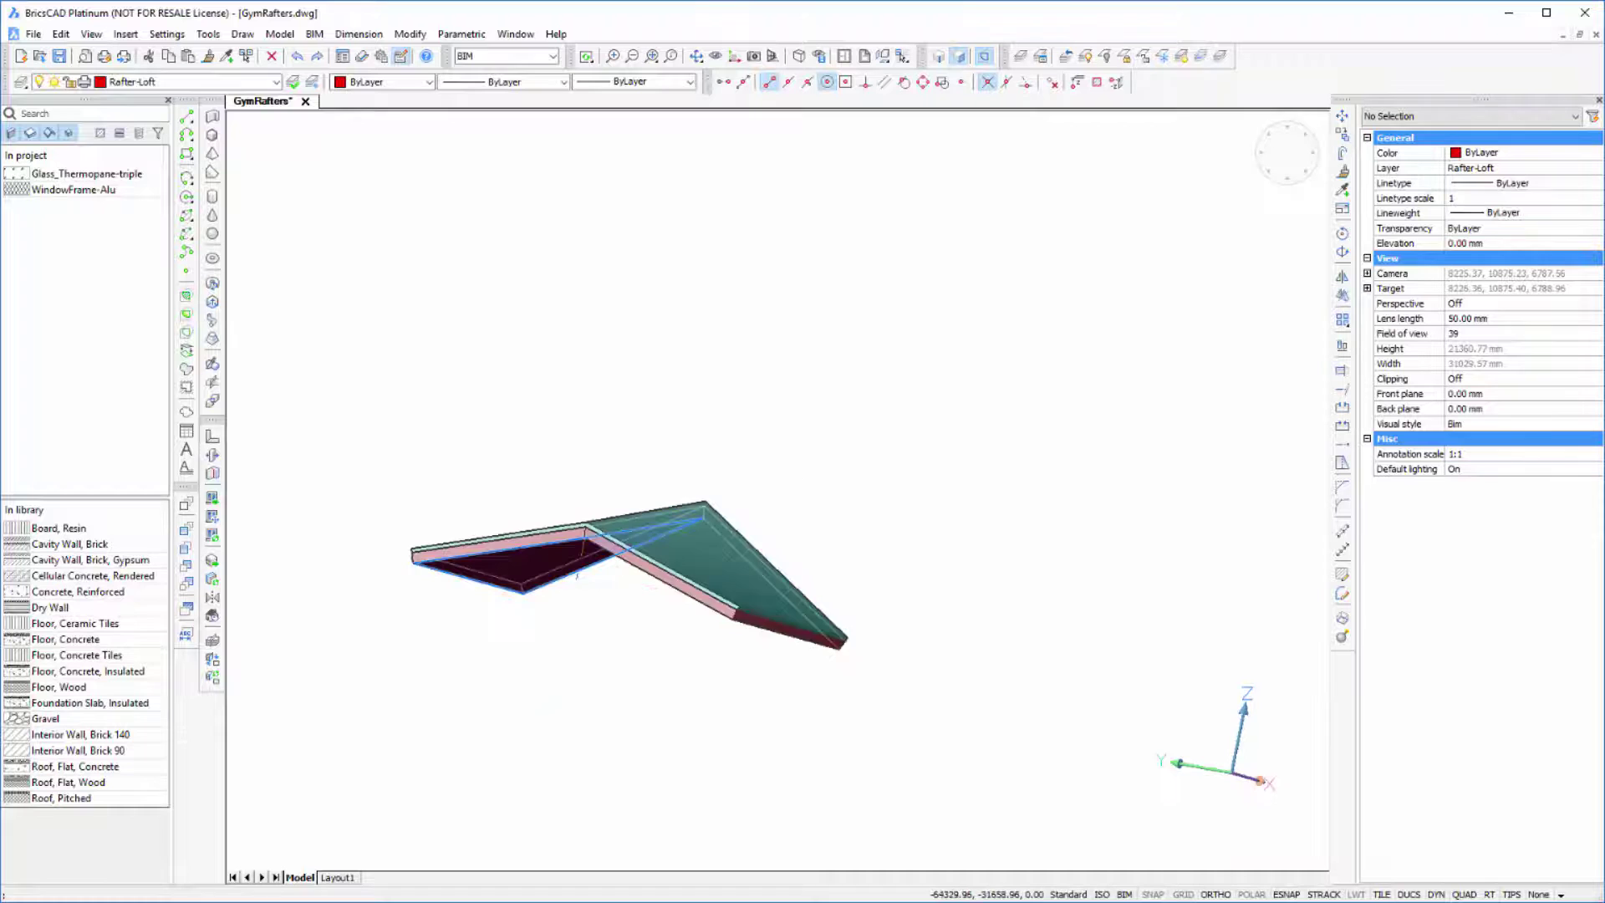
{"action": "scroll", "coordinate": [602, 556], "scroll_direction": "up", "scroll_amount": 3}
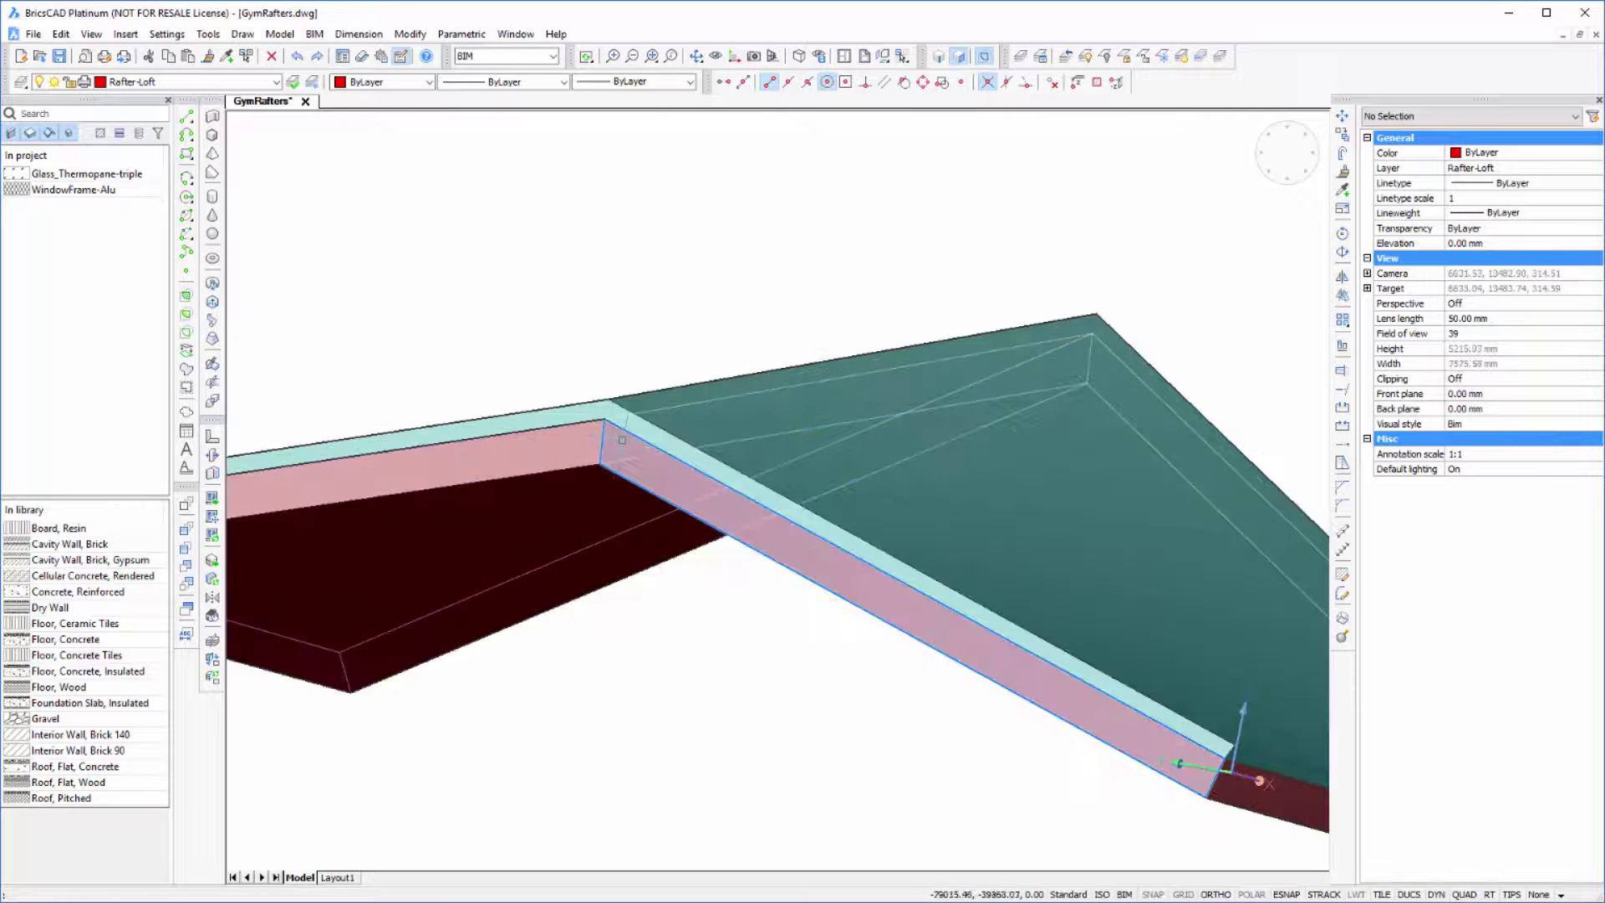
{"action": "middle_click_drag", "start_coordinate": [729, 342], "coordinate": [933, 266]}
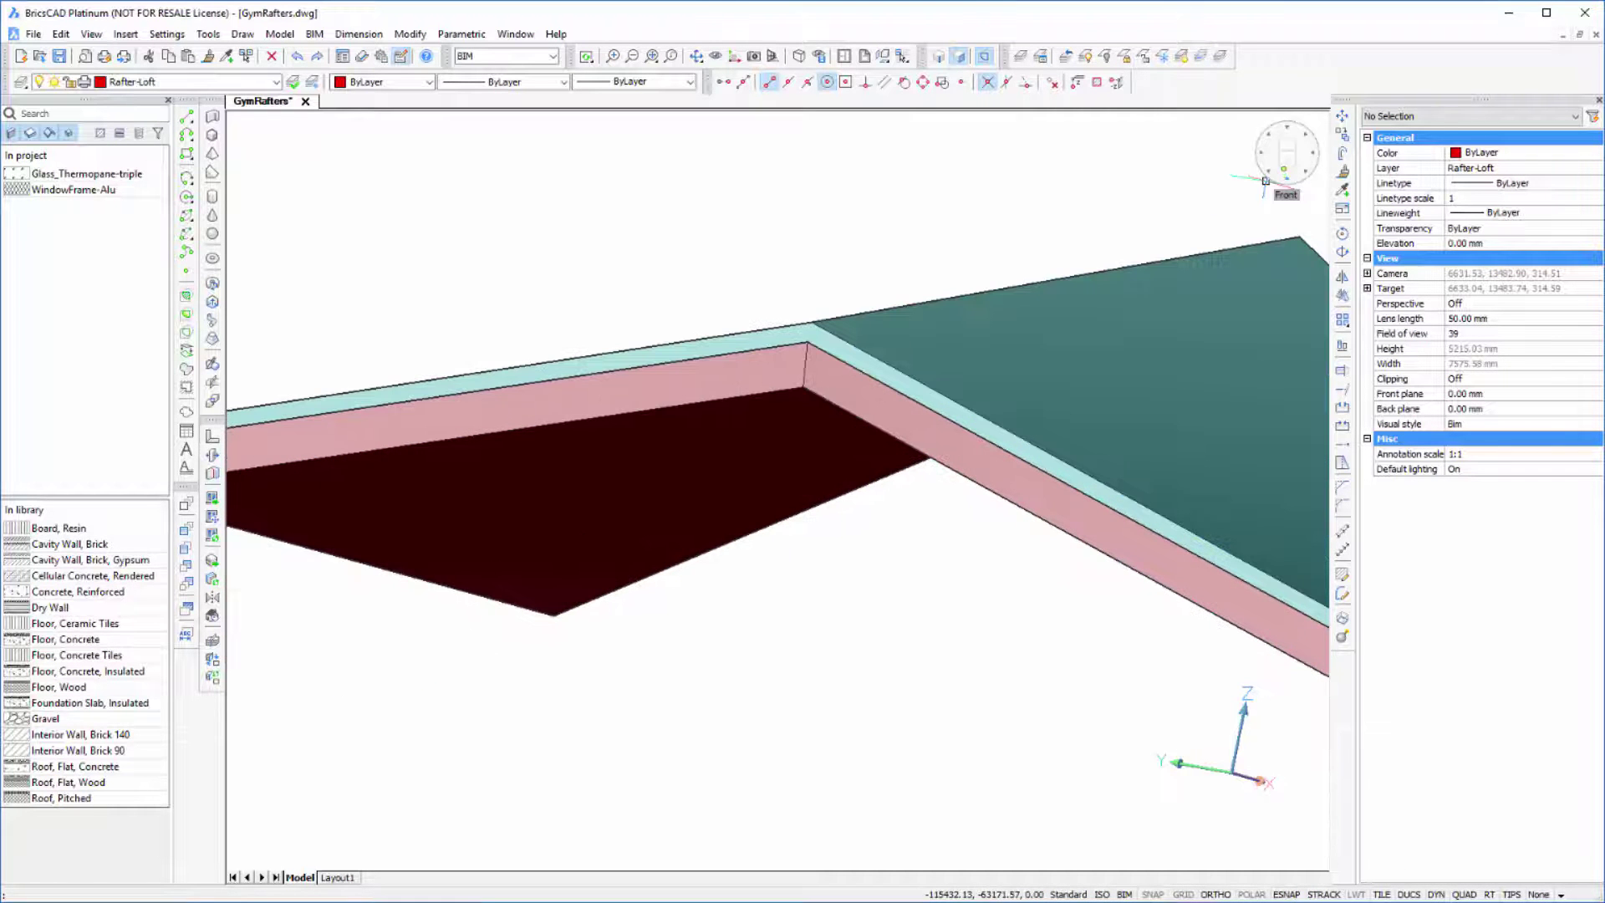
{"action": "left_click", "coordinate": [1264, 180]}
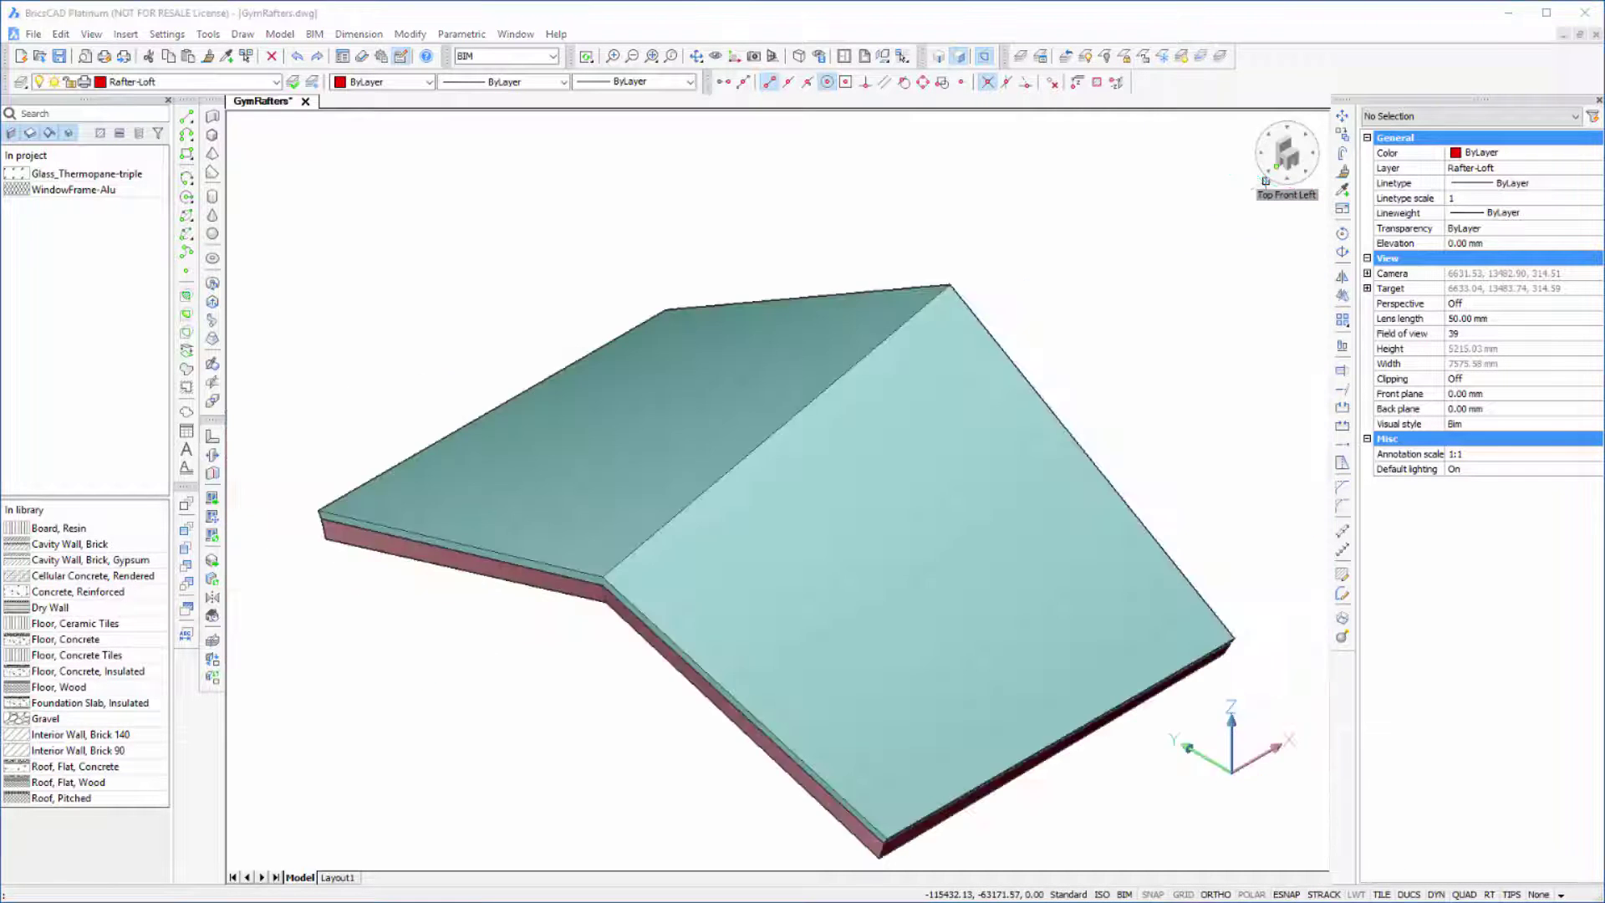
Unhide all objects and orbit the building to a lower viewing angle.
{"action": "left_click", "coordinate": [908, 57]}
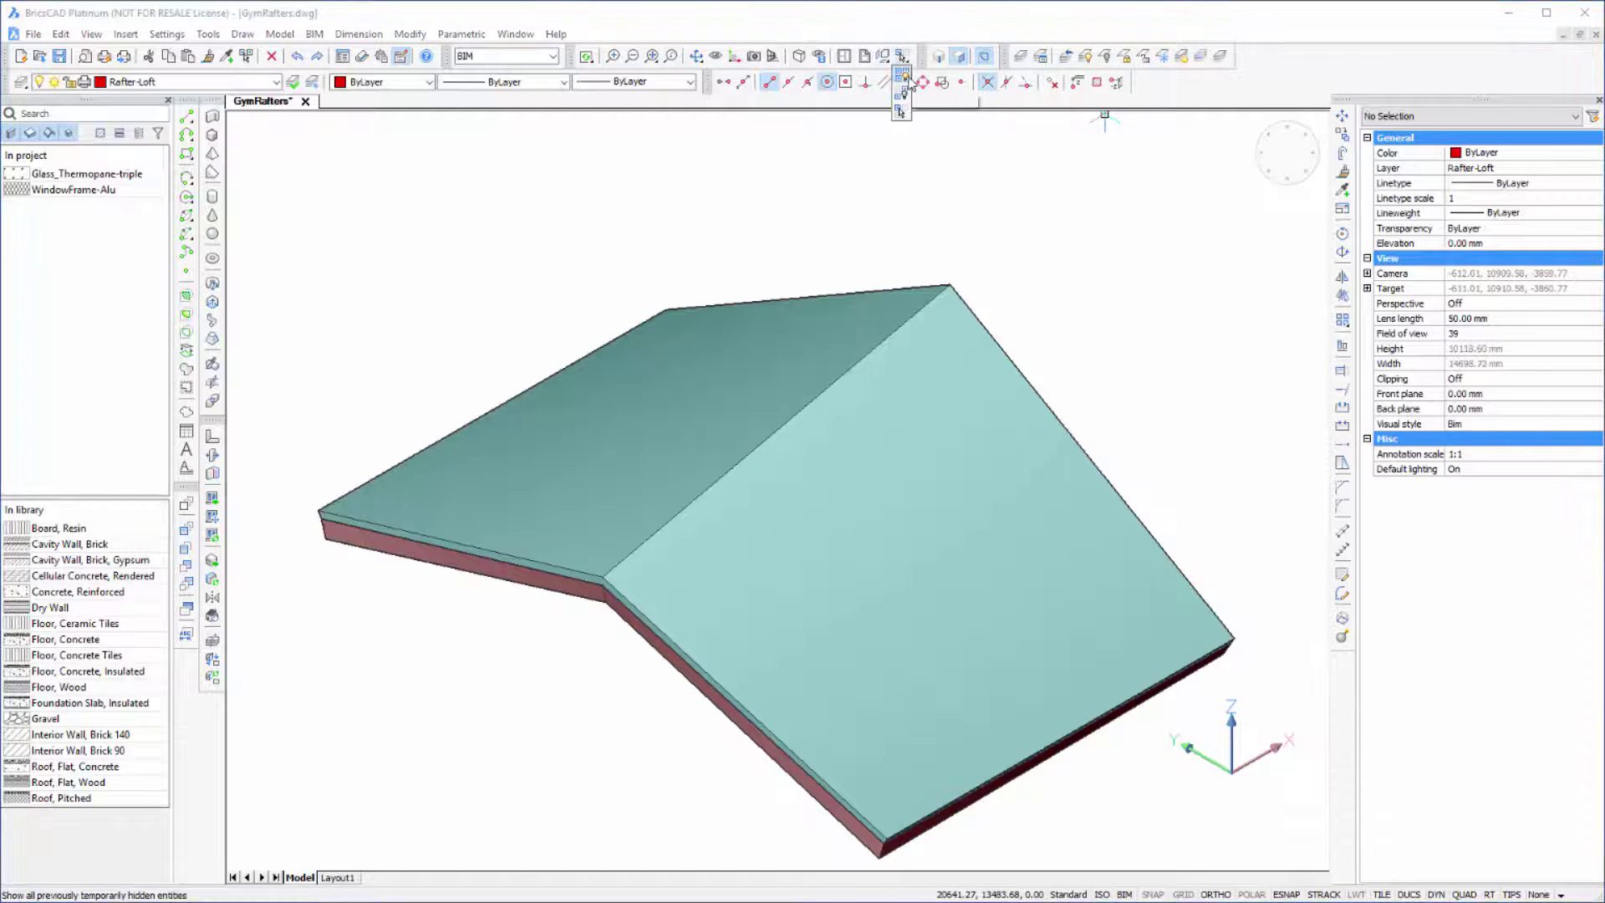
{"action": "left_click", "coordinate": [903, 92]}
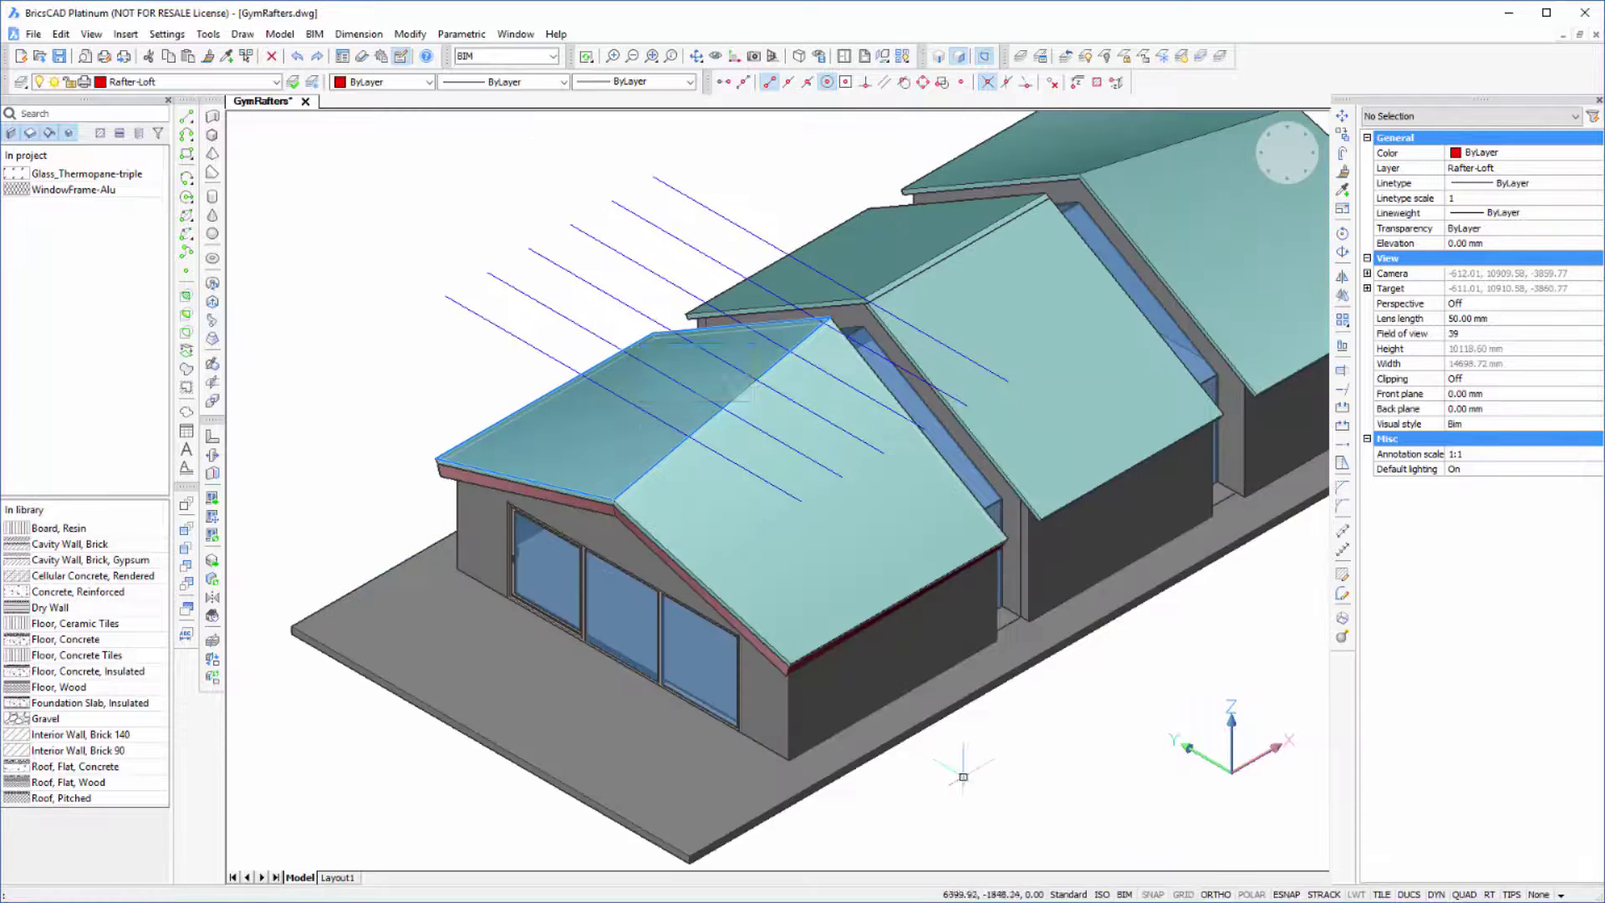
{"action": "middle_click_drag", "start_coordinate": [962, 768], "coordinate": [912, 728], "text": "shift"}
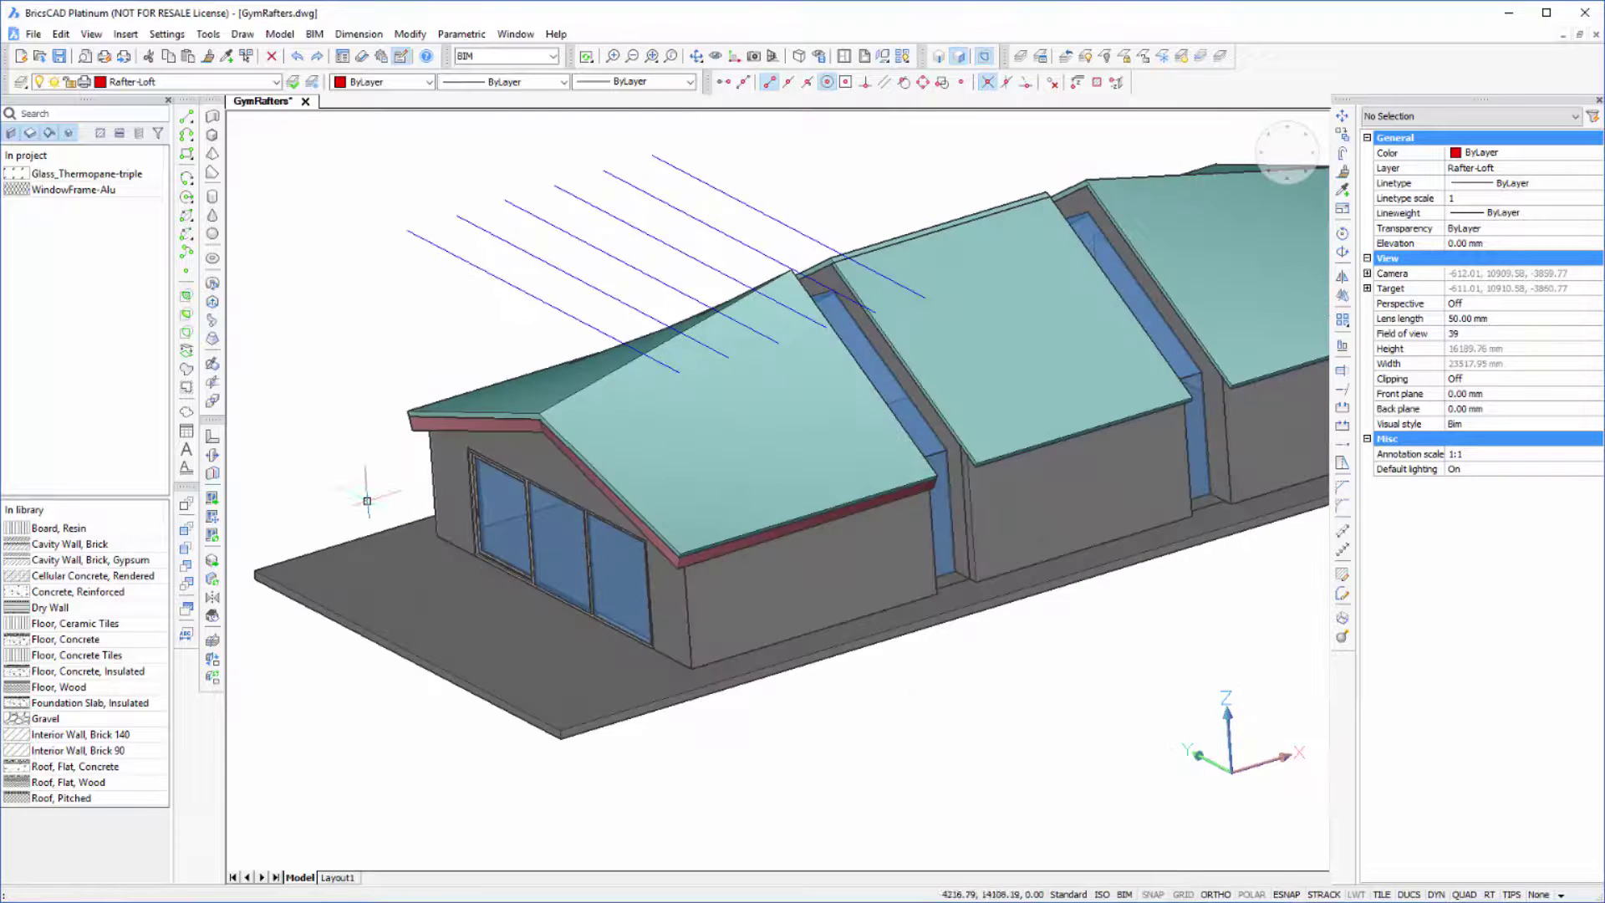
Isolate the 300 mm roof solid and the six blue setout lines via crossing window.
{"action": "left_click", "coordinate": [902, 57]}
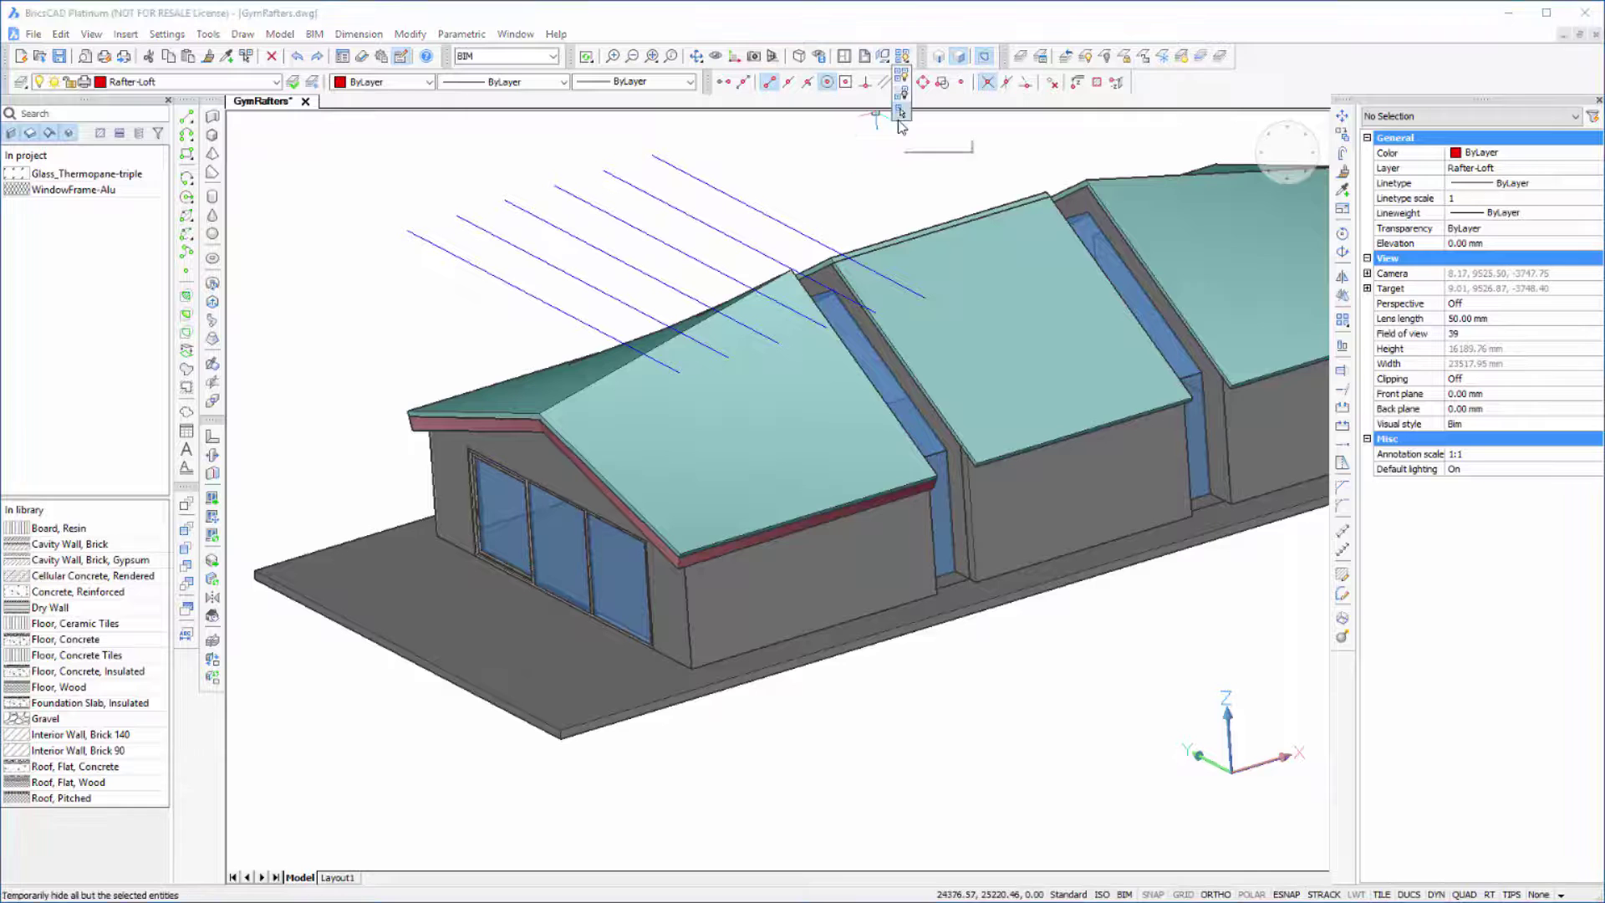
{"action": "left_click", "coordinate": [900, 114]}
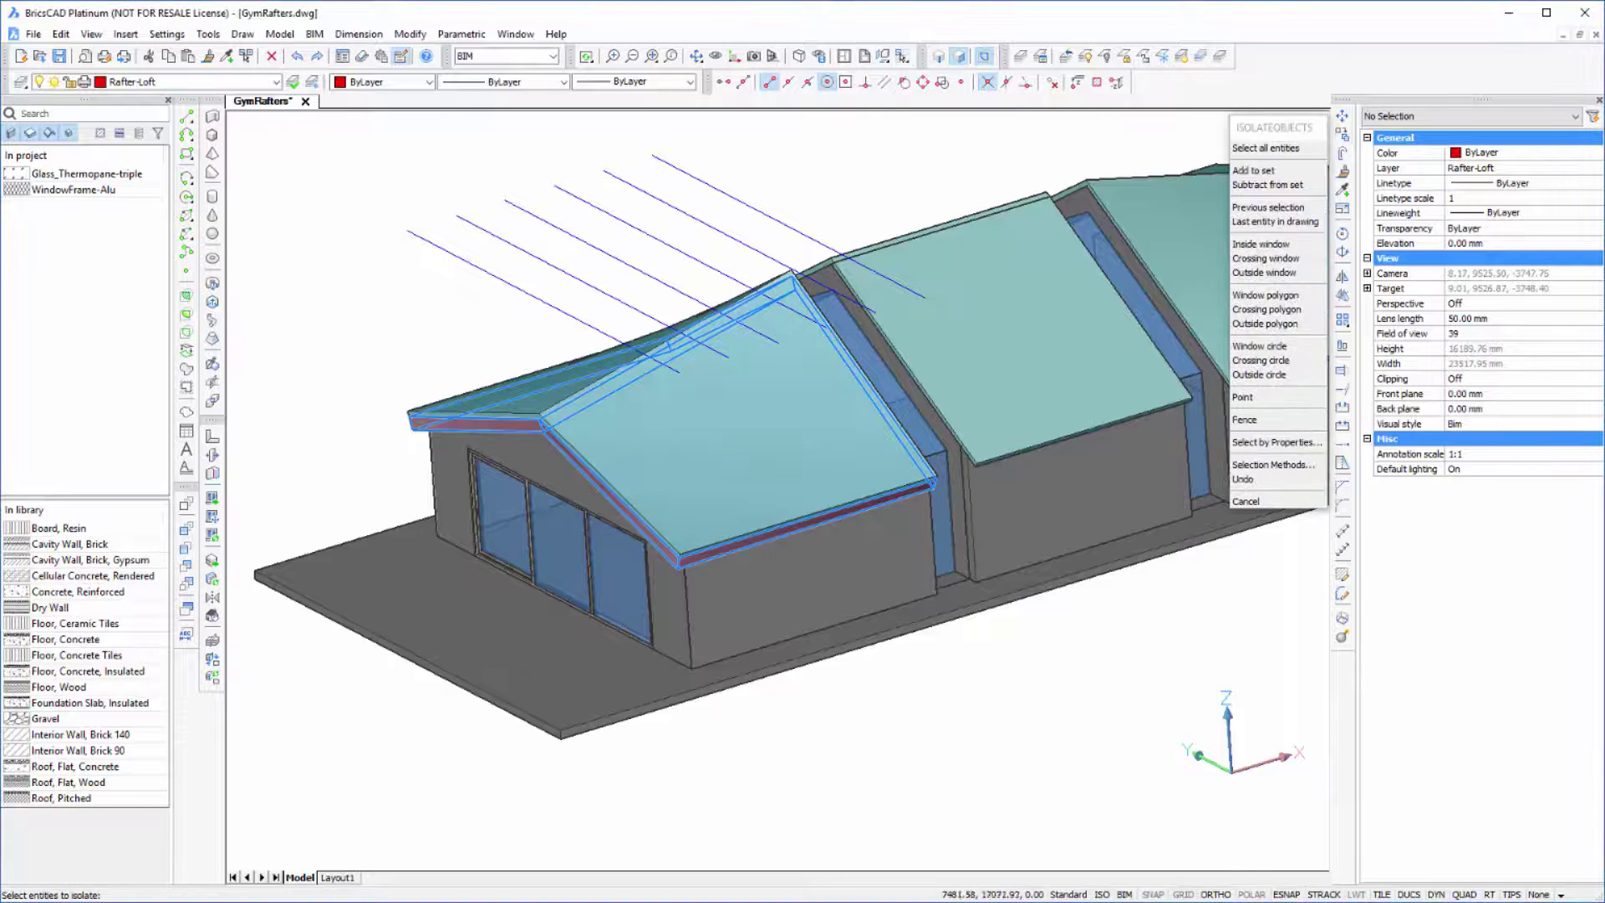
{"action": "left_click", "coordinate": [747, 149]}
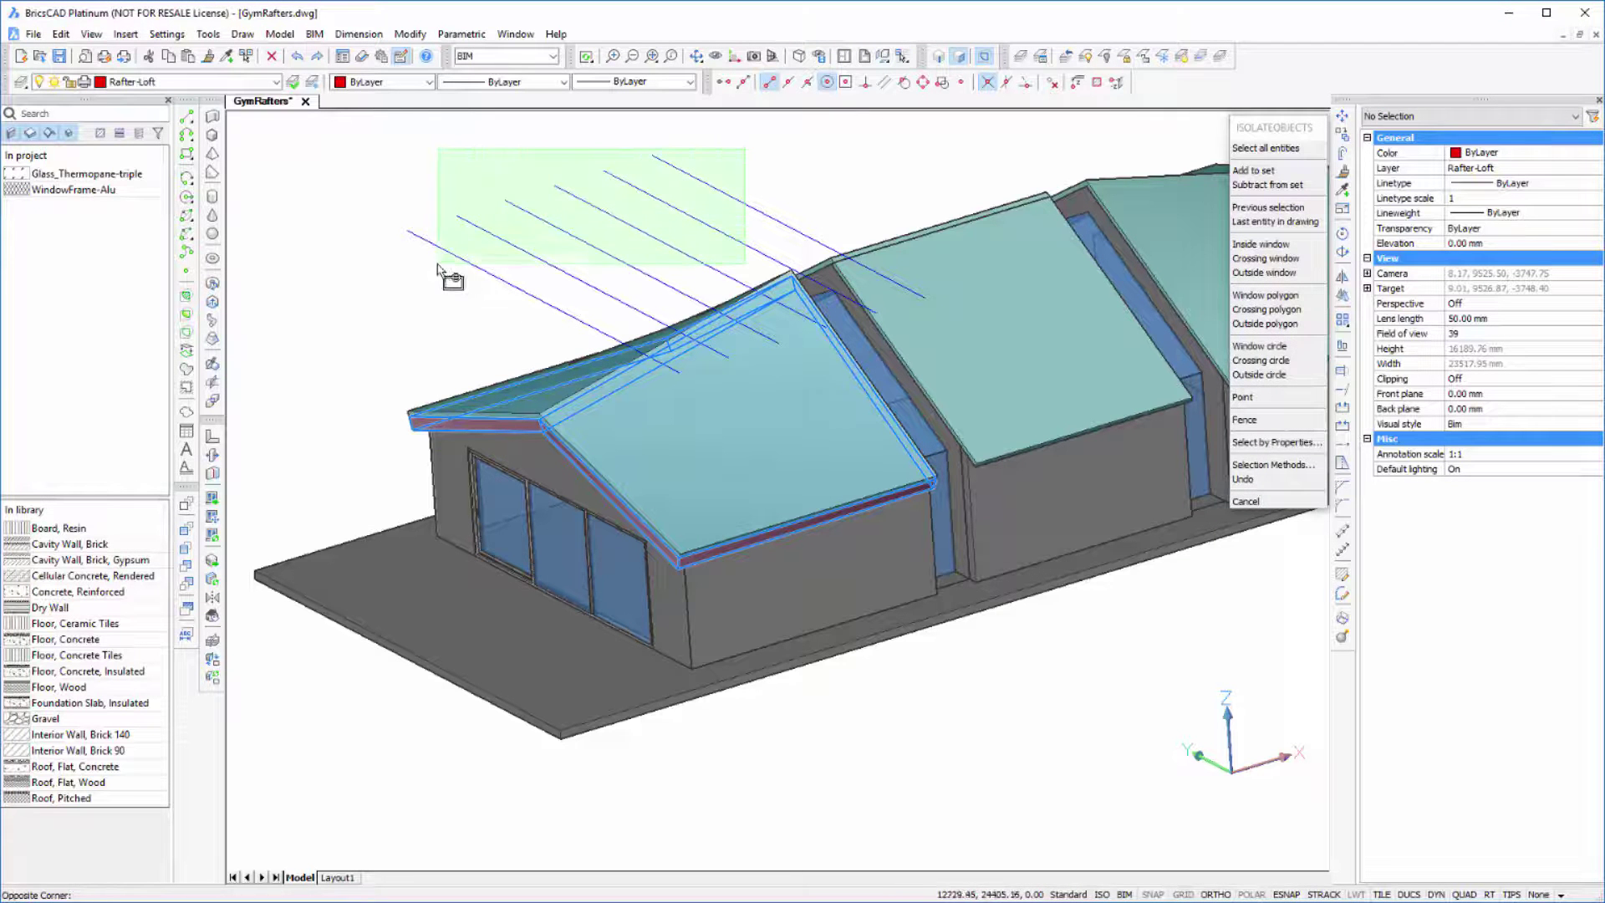
{"action": "left_click", "coordinate": [437, 287]}
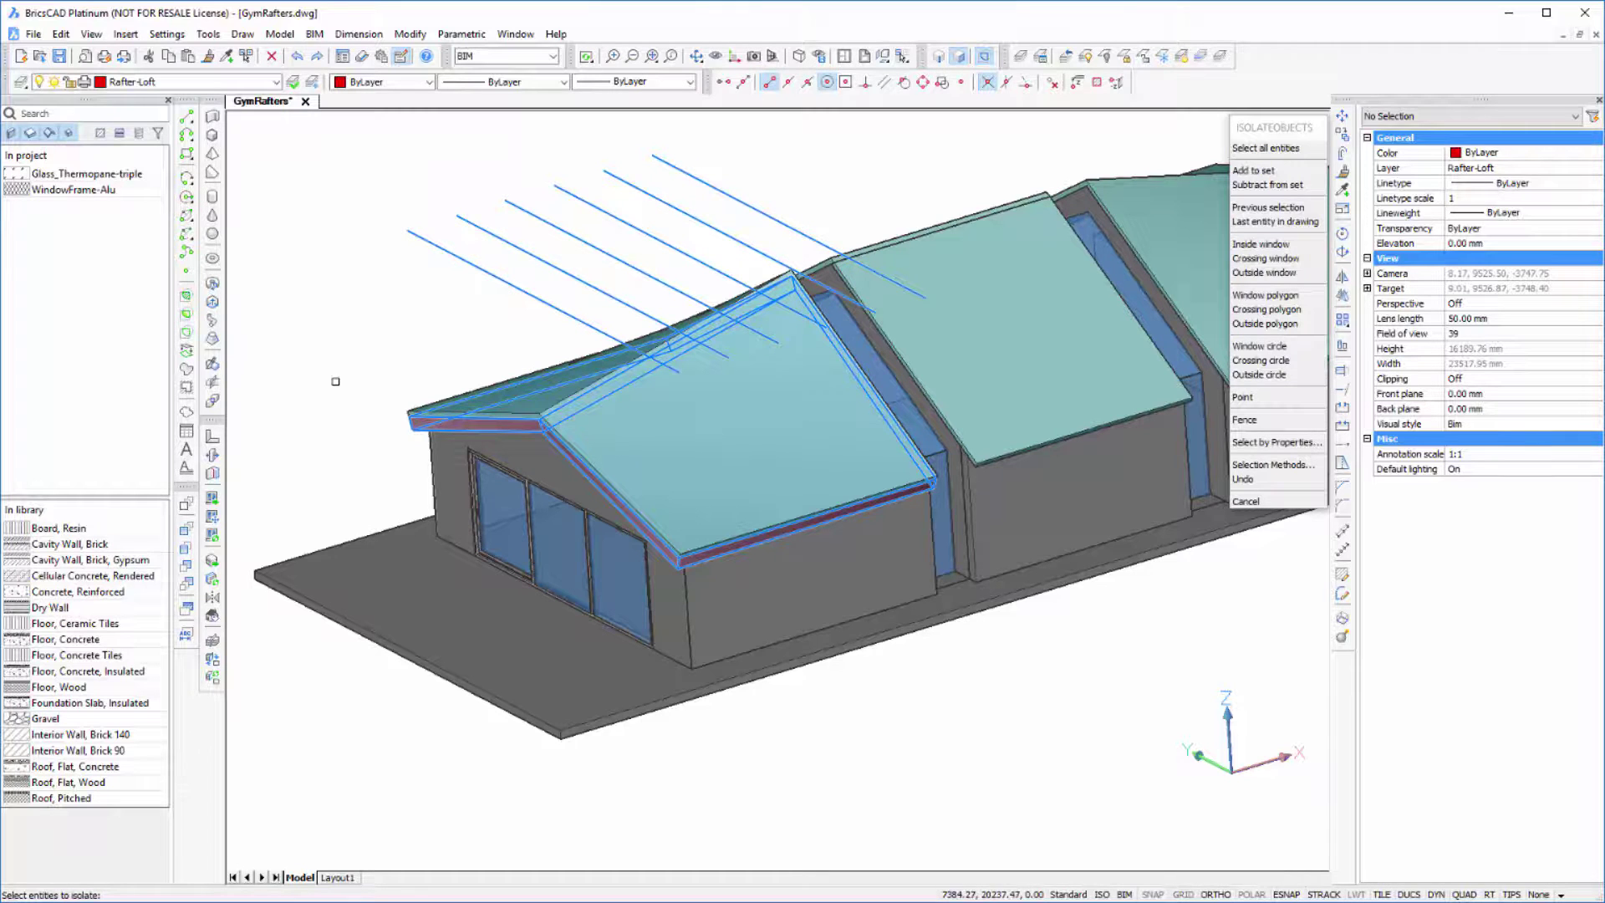
{"action": "key", "text": "Return"}
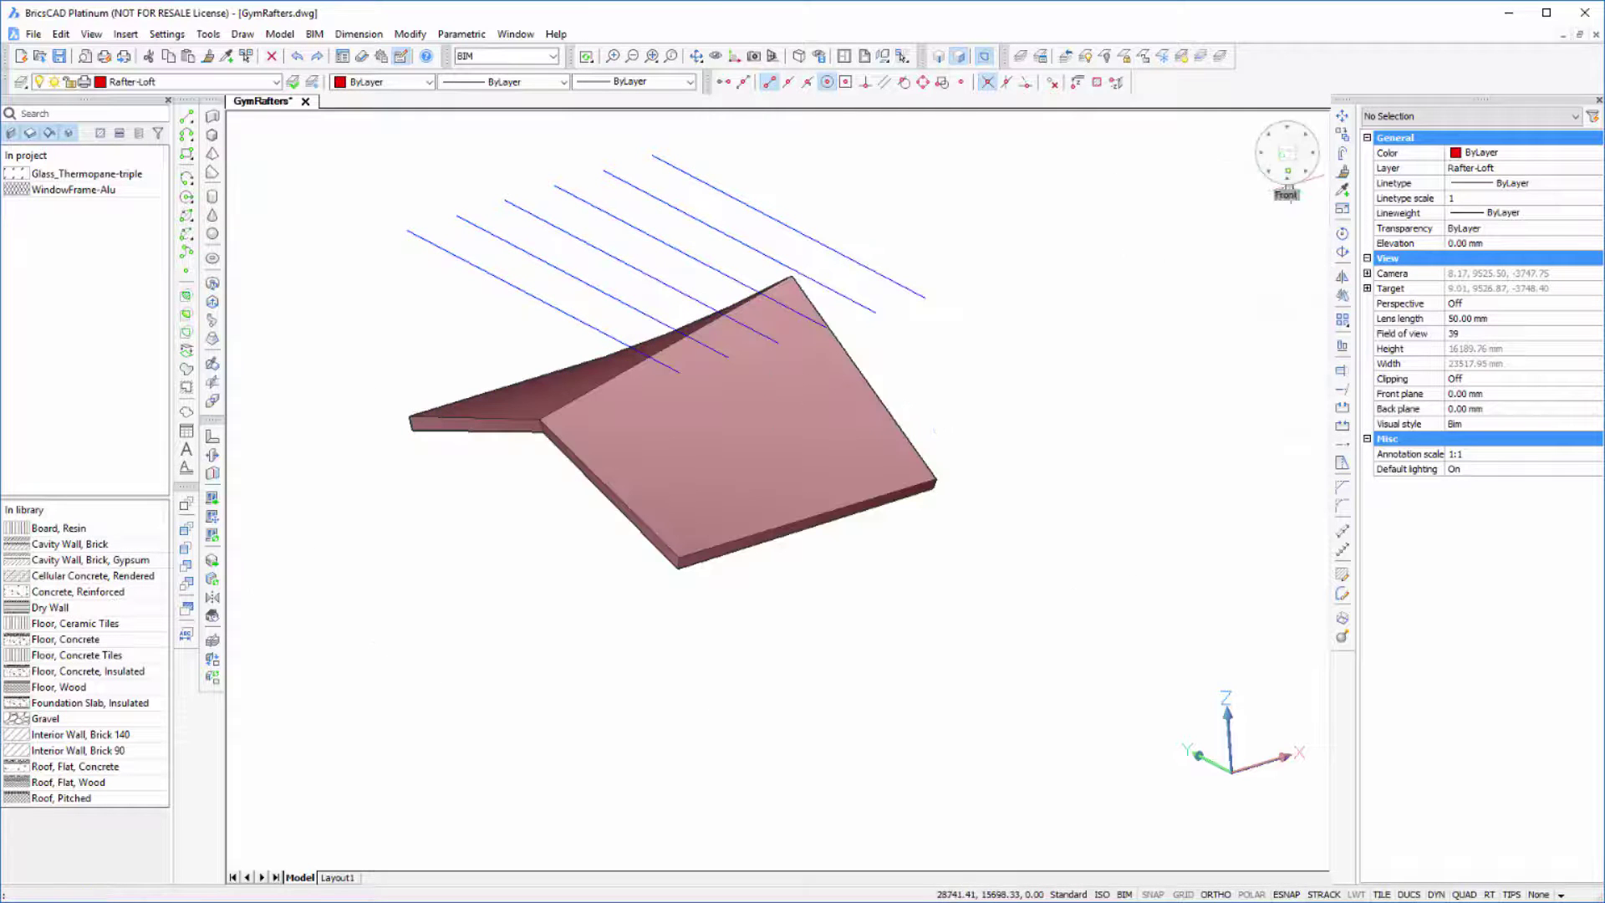
Project the six setout lines onto the roof solid using the Ucs direction.
{"action": "left_click", "coordinate": [1287, 156]}
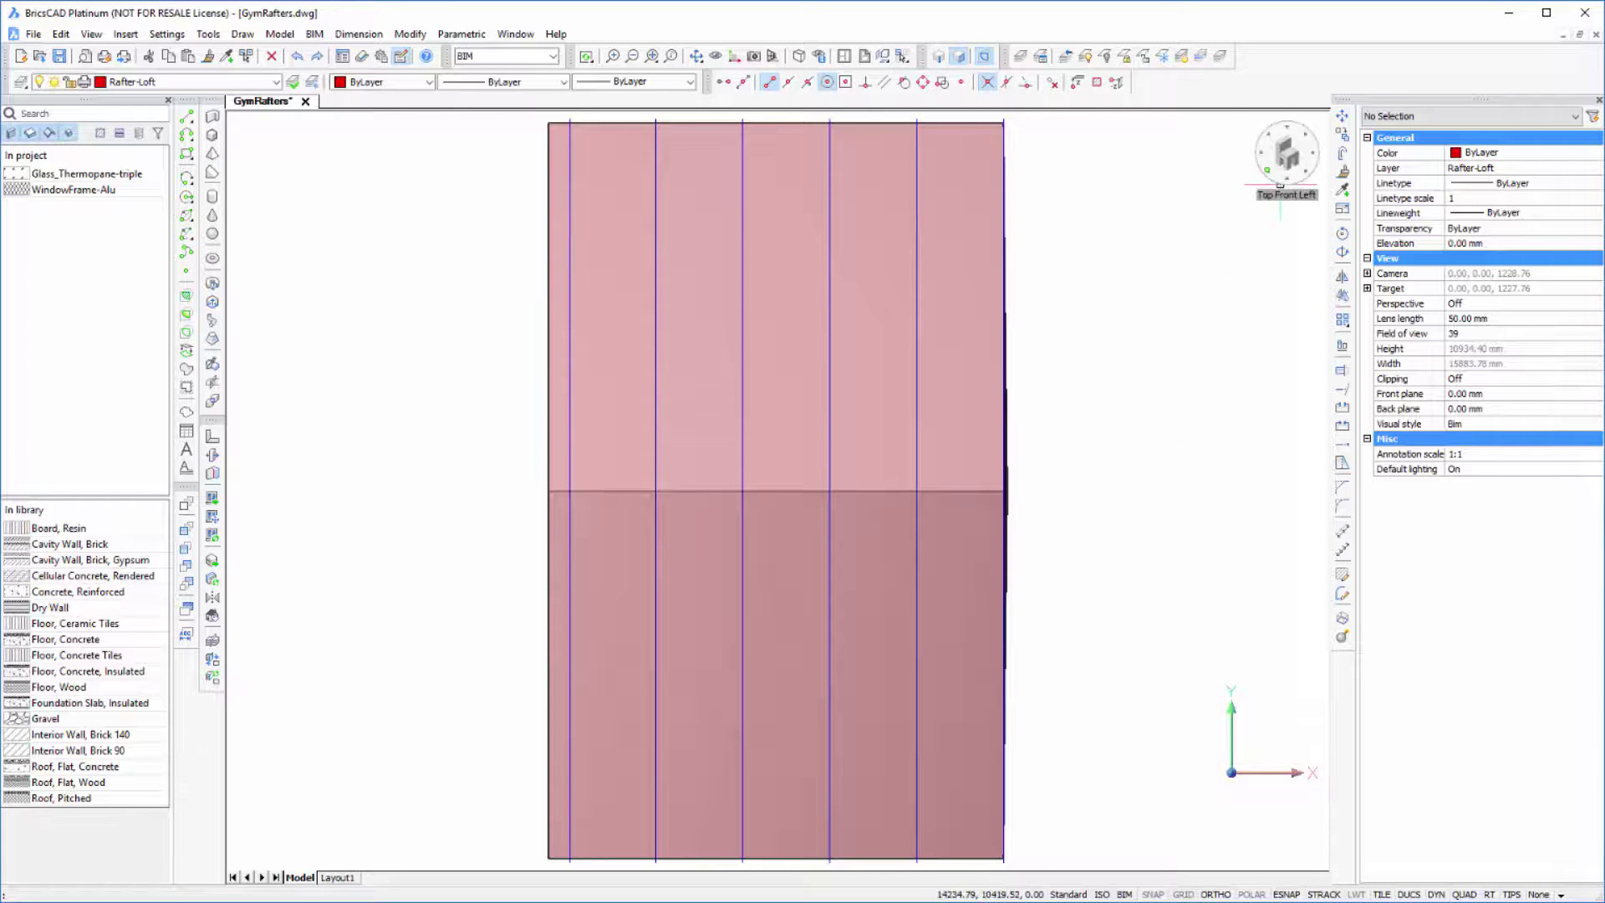
{"action": "left_click", "coordinate": [1279, 183]}
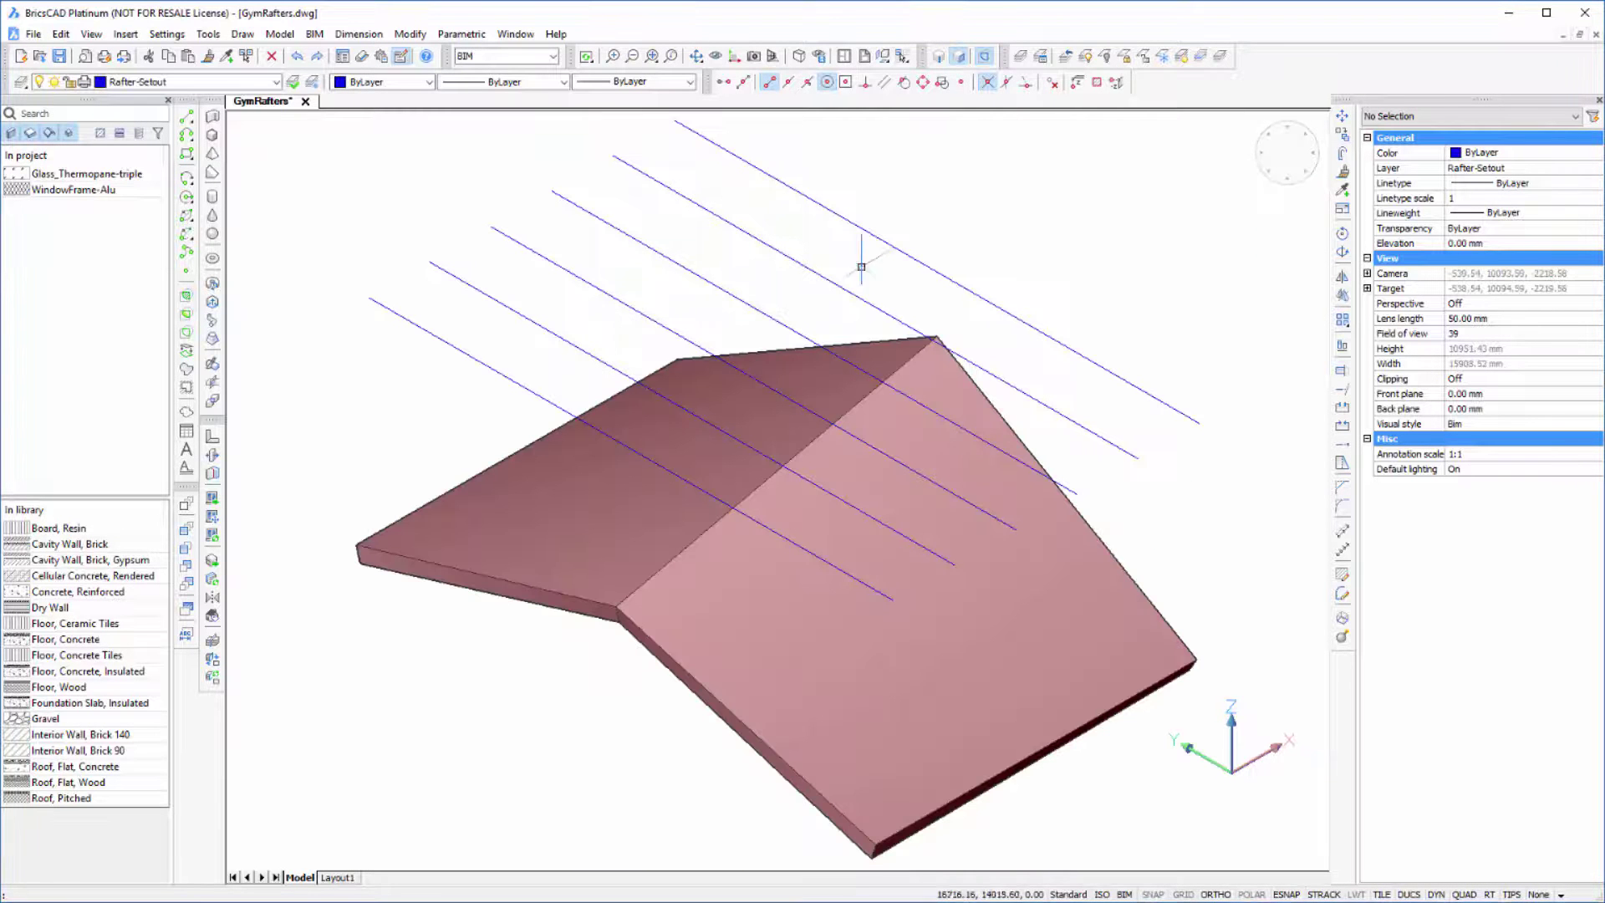
{"action": "left_click", "coordinate": [870, 152]}
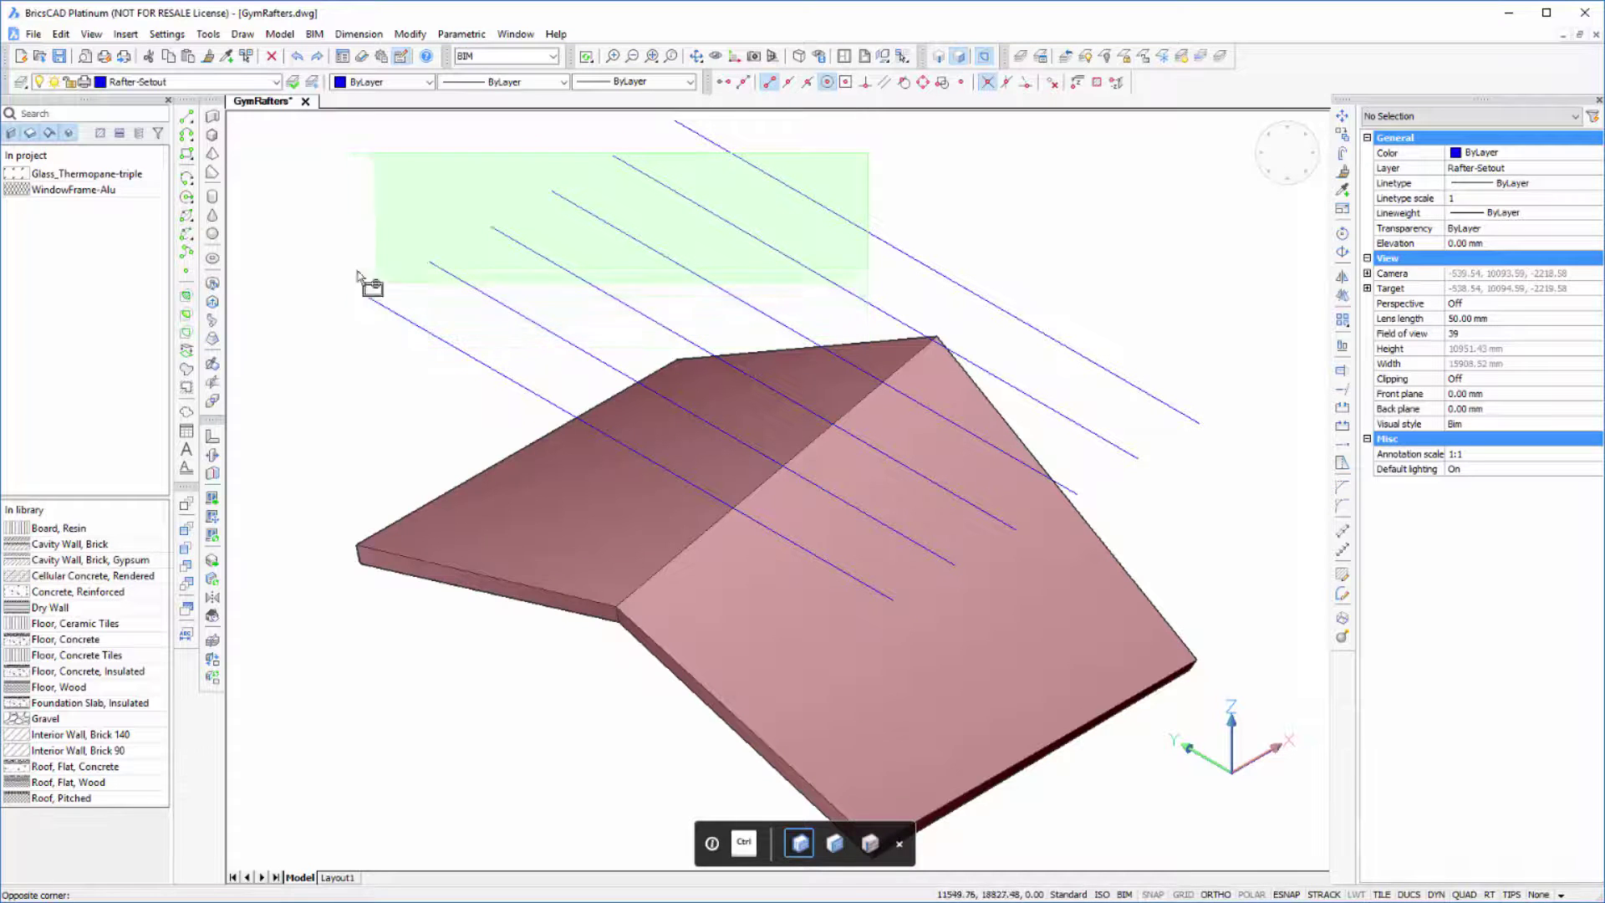
{"action": "left_click", "coordinate": [319, 298]}
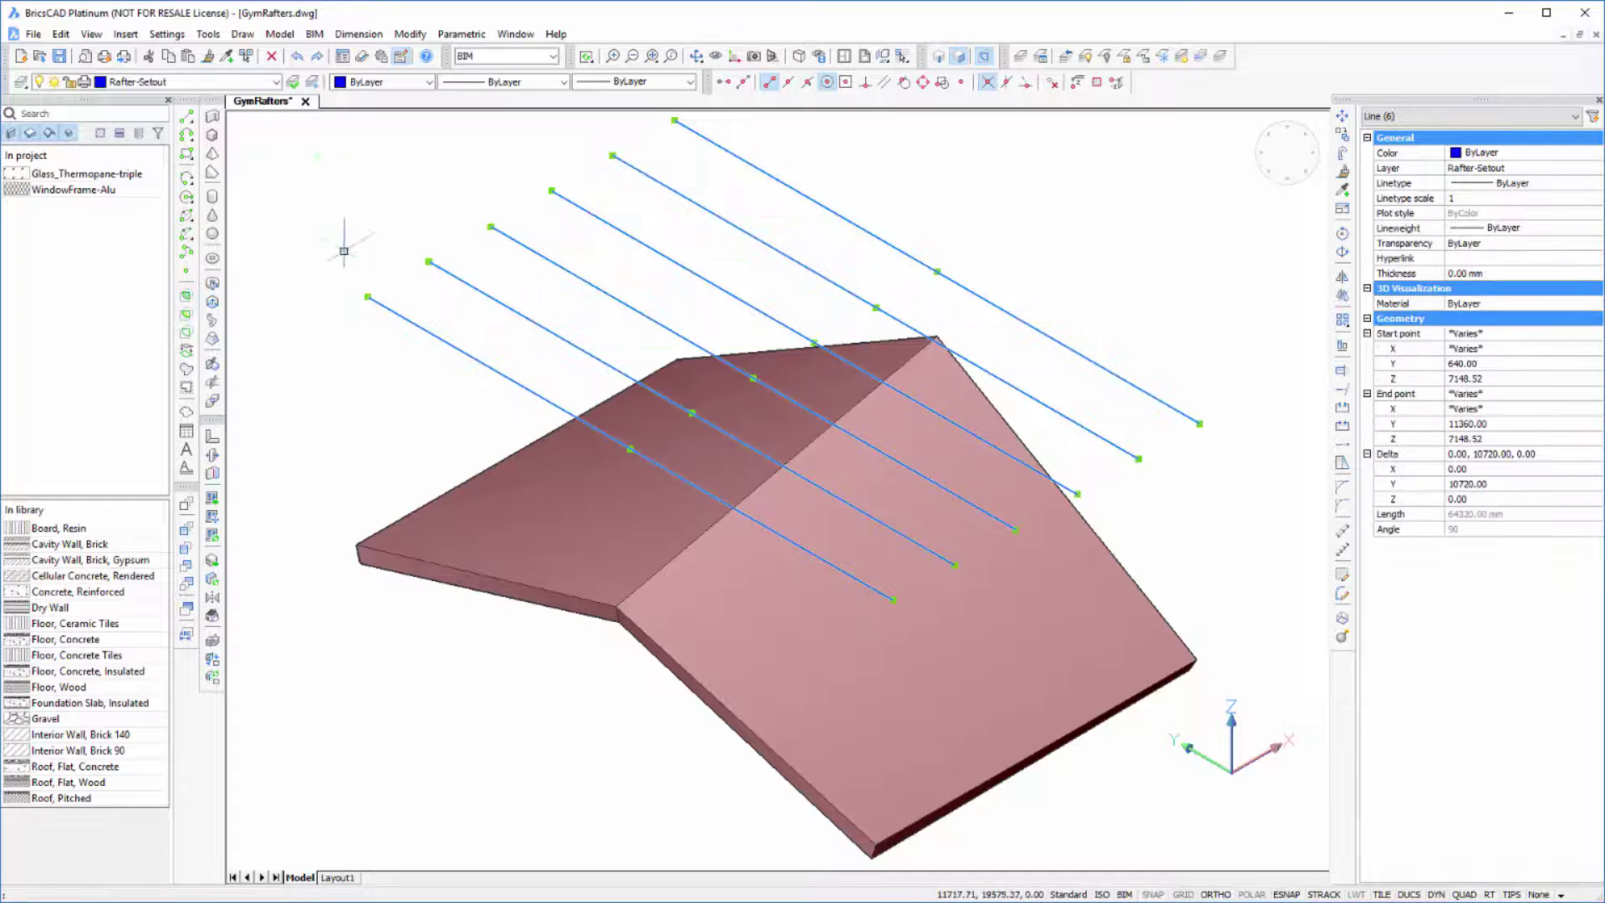
{"action": "left_click", "coordinate": [243, 34]}
{"action": "left_click", "coordinate": [293, 474]}
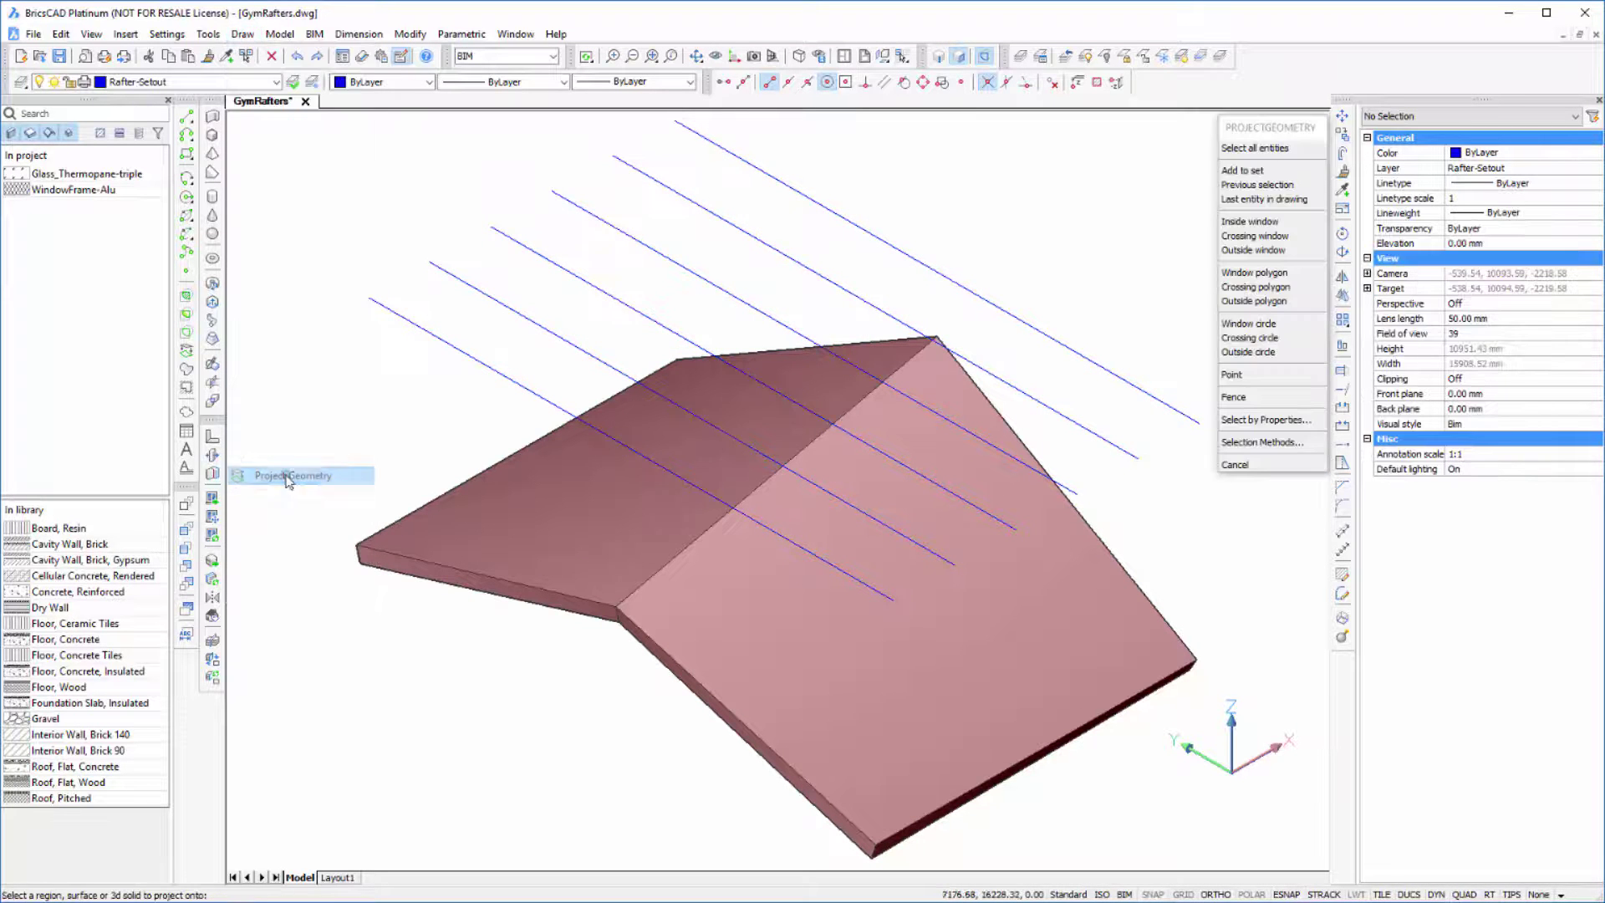
{"action": "left_click", "coordinate": [448, 501]}
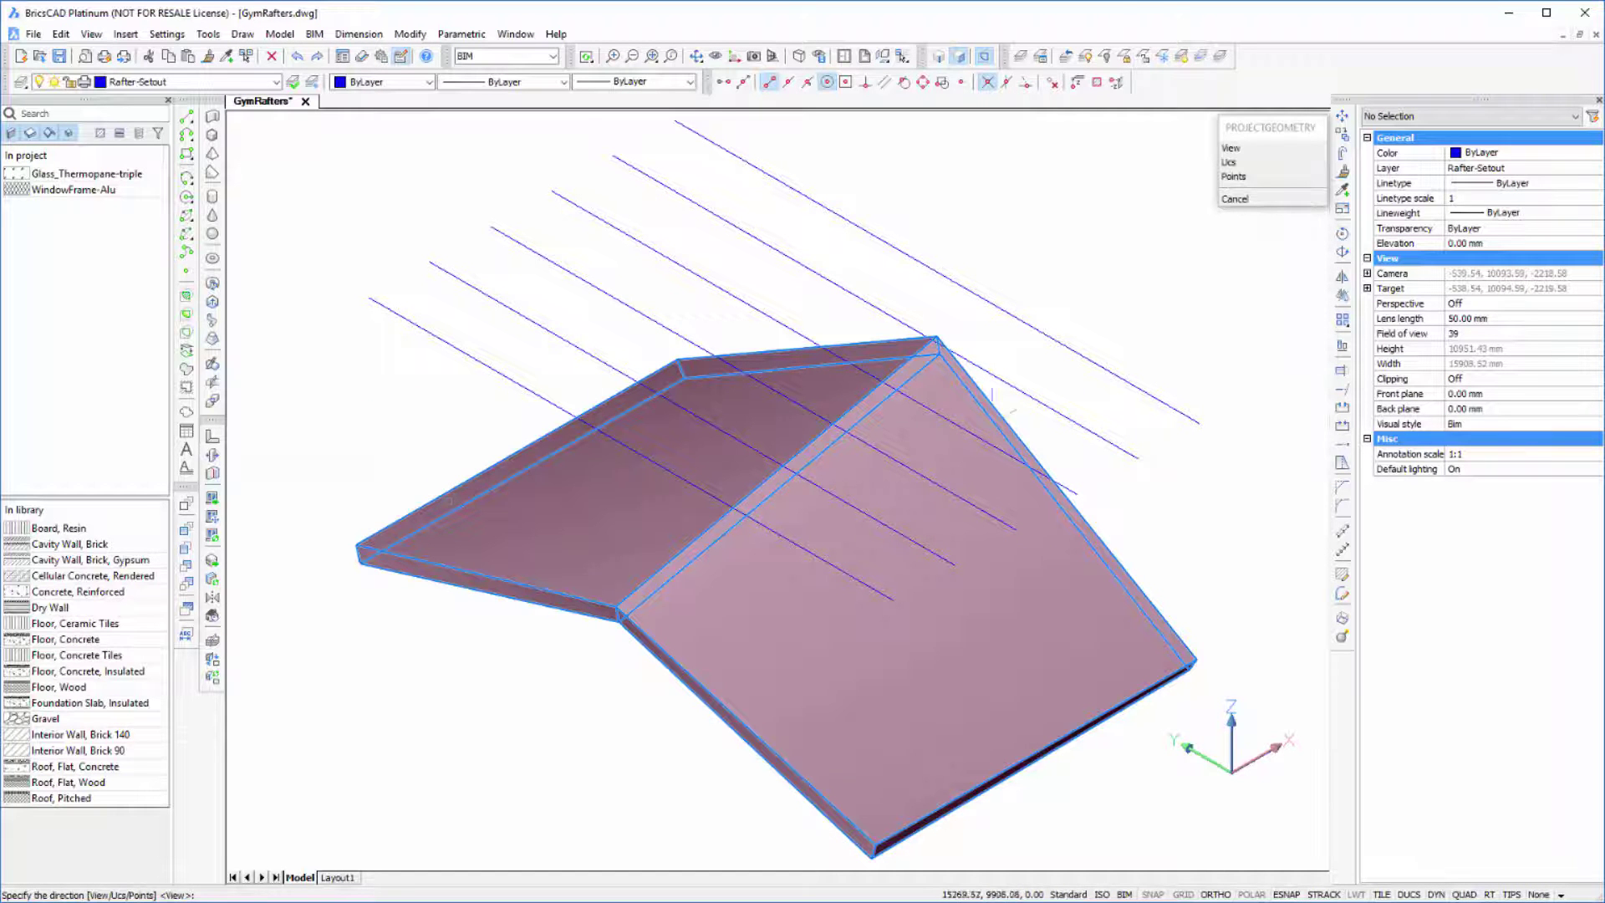
{"action": "left_click", "coordinate": [1228, 163]}
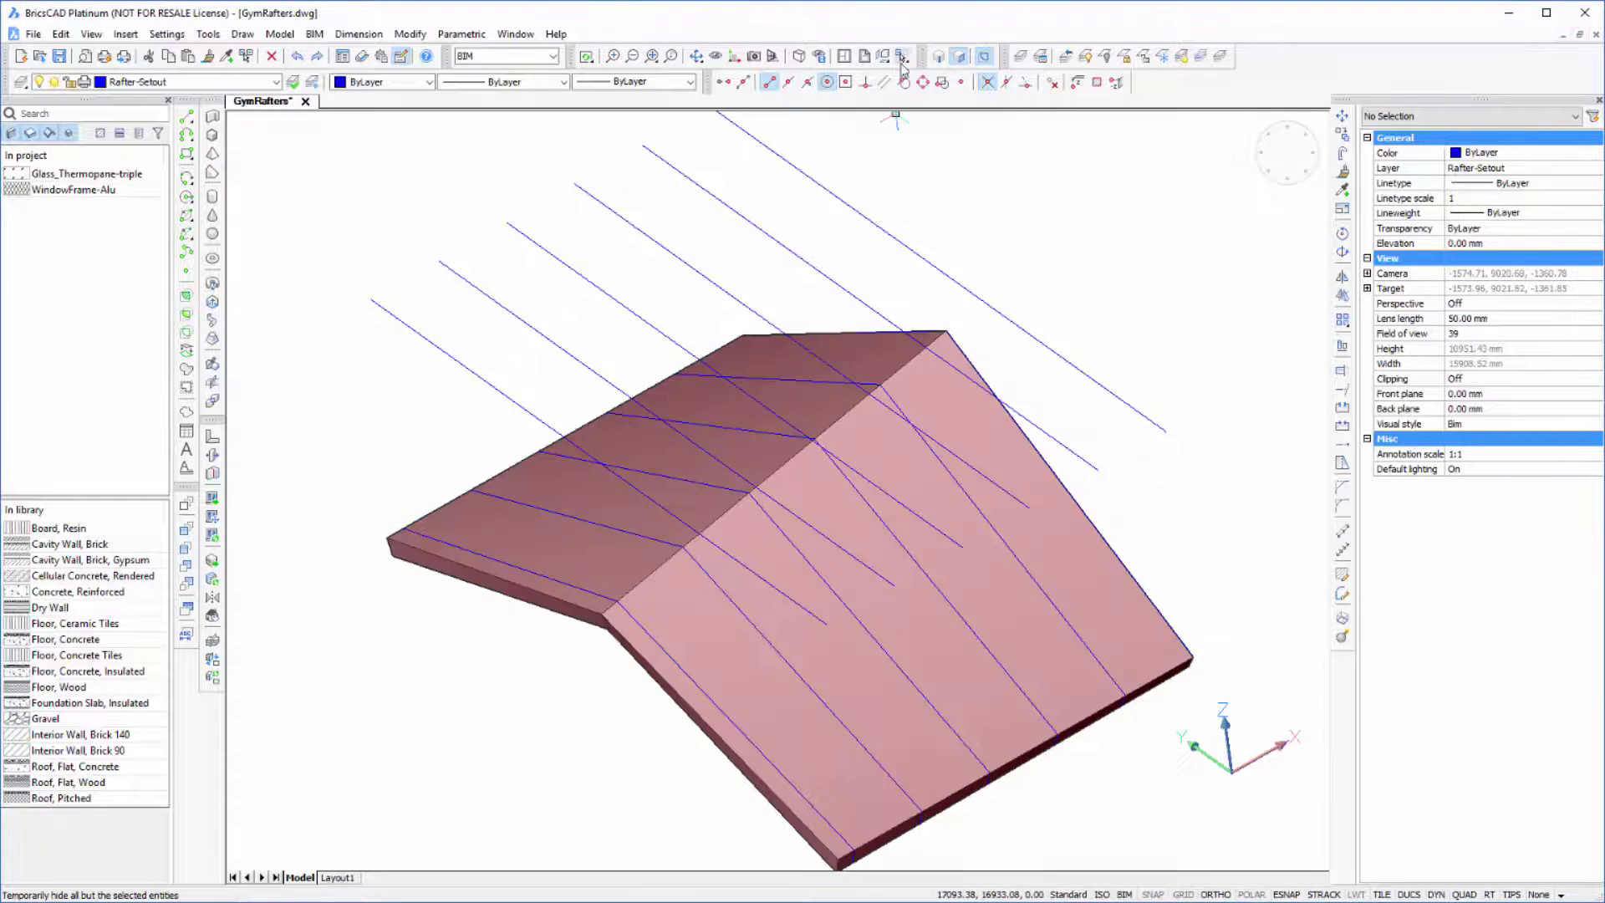
Hide the red roof solid and view the projected lines from the gable end.
{"action": "left_click", "coordinate": [904, 60]}
{"action": "key", "text": "Escape"}
{"action": "left_click_drag", "start_coordinate": [905, 61], "coordinate": [906, 93]}
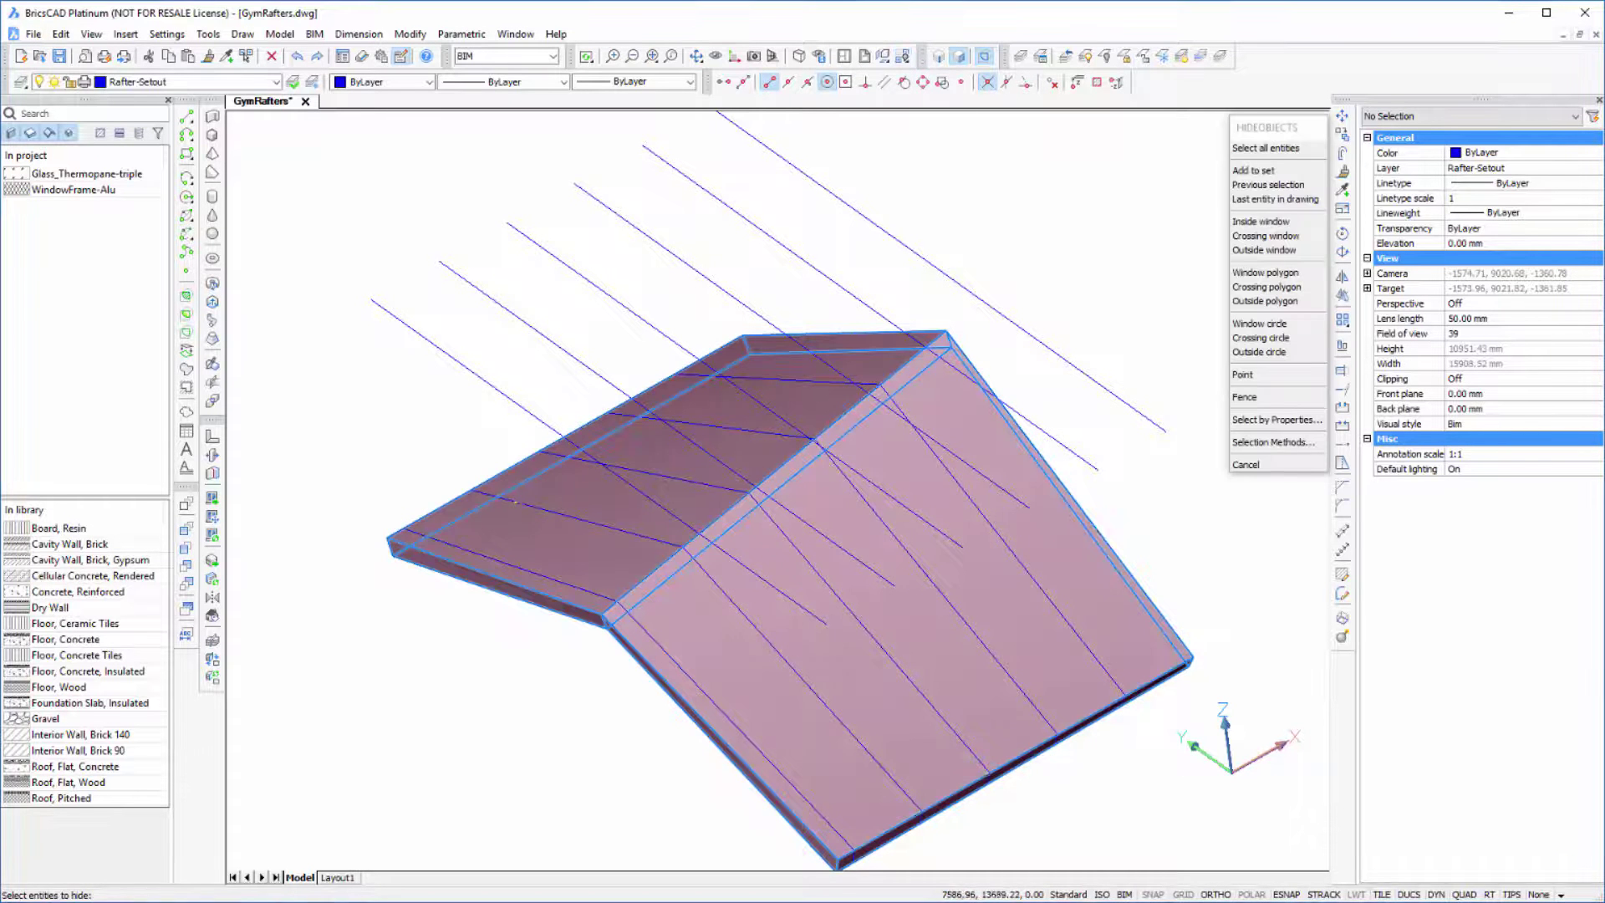
{"action": "left_click", "coordinate": [512, 503]}
{"action": "key", "text": "Return"}
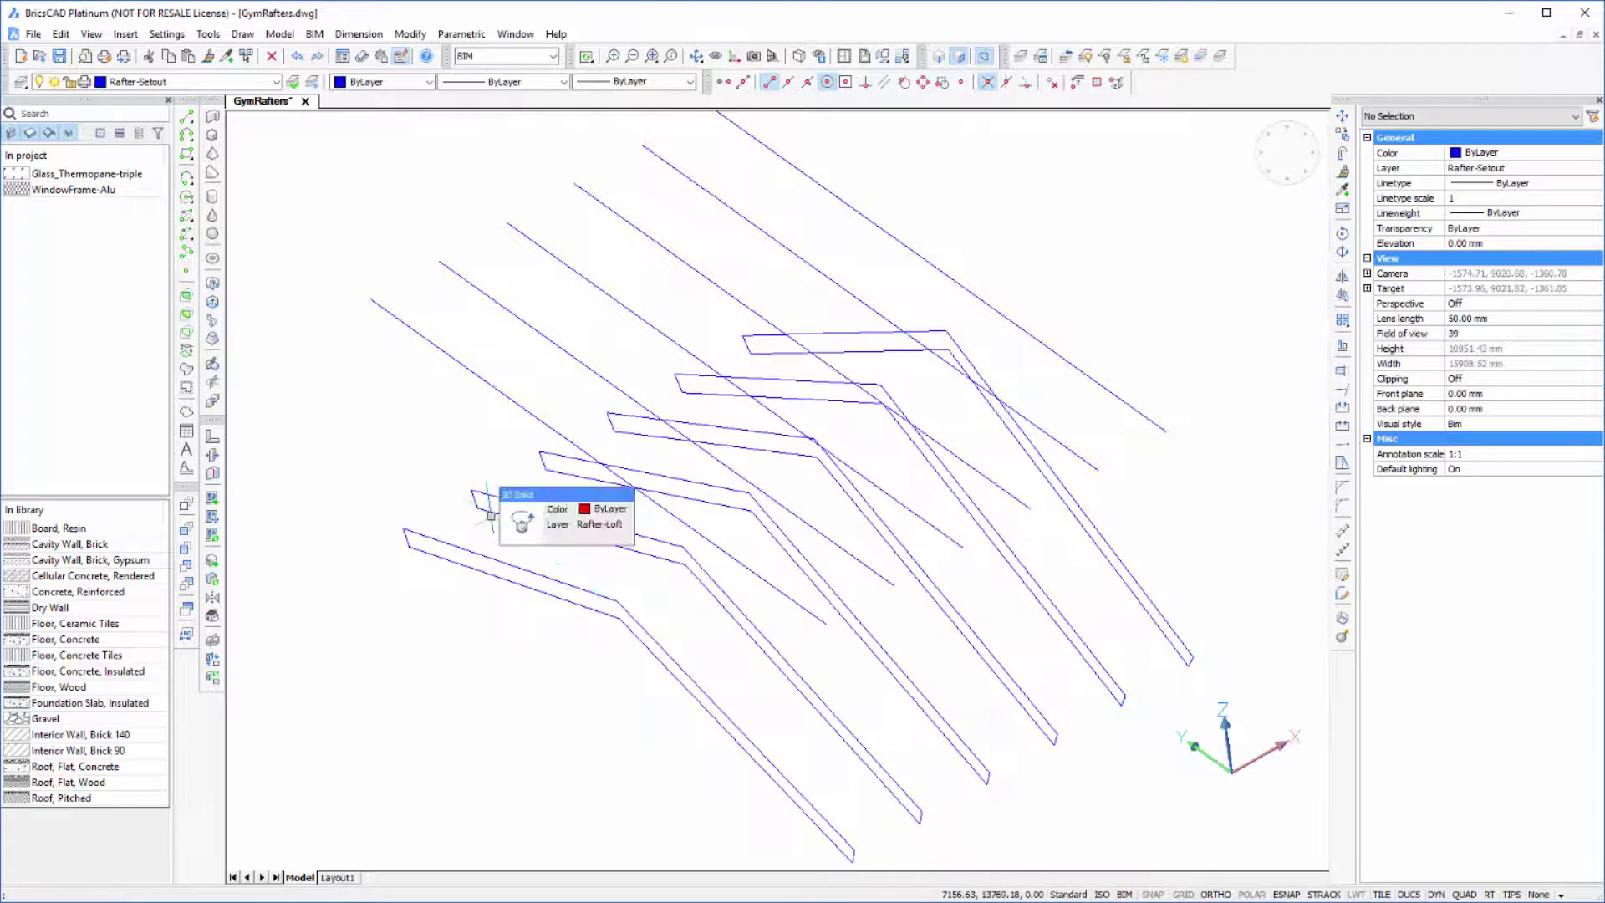
{"action": "middle_click_drag", "start_coordinate": [1034, 802], "coordinate": [893, 465], "text": "shift"}
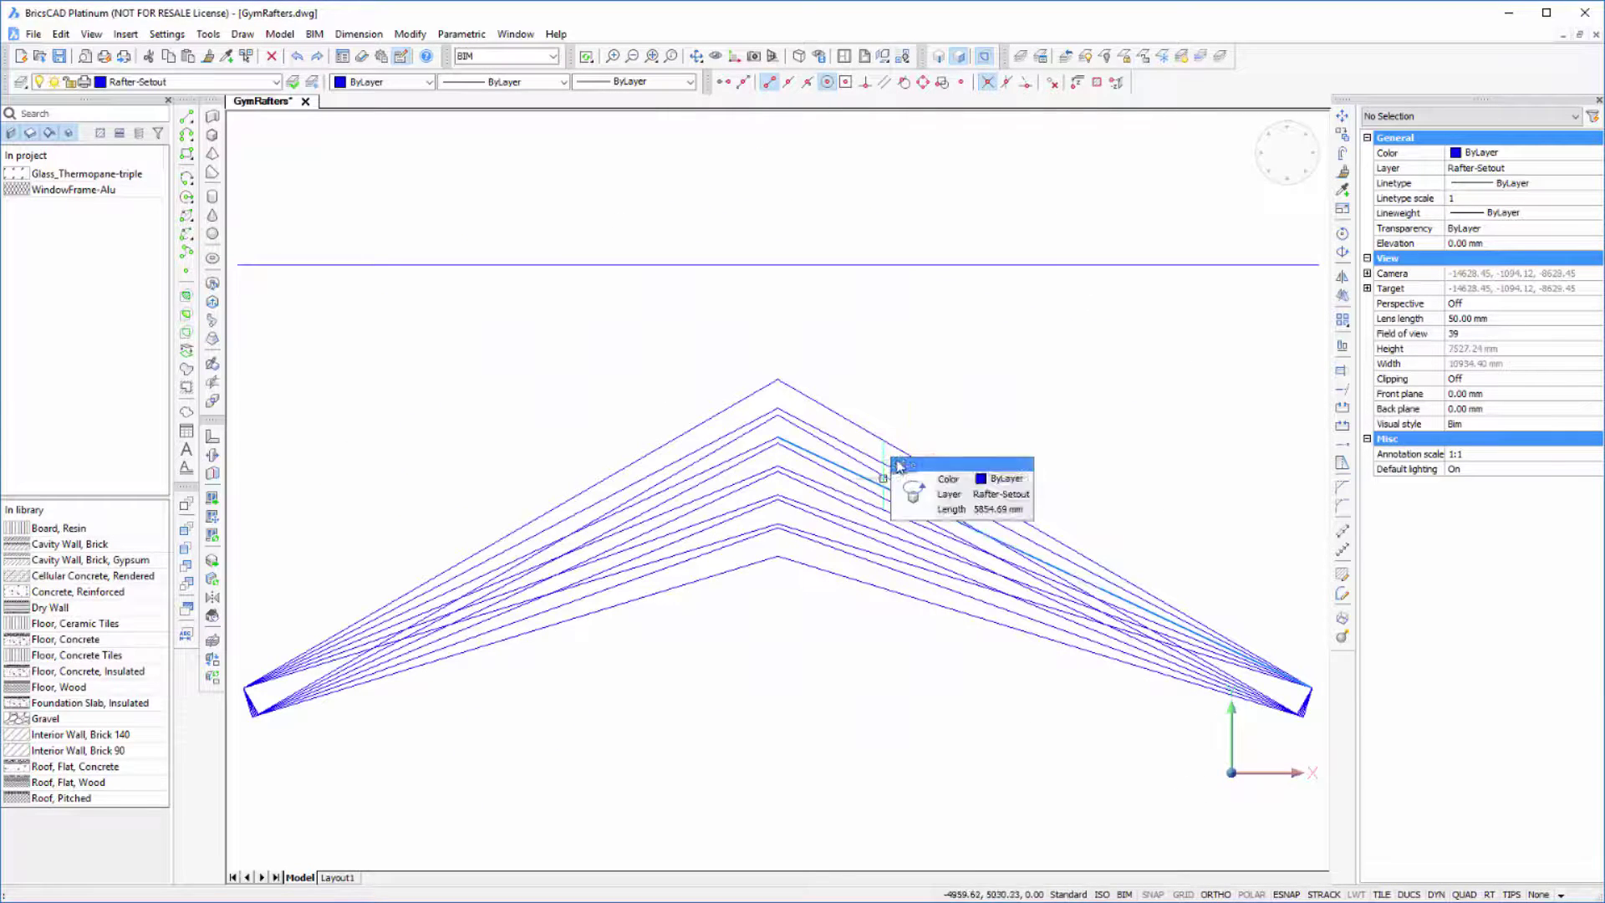
{"action": "scroll", "coordinate": [911, 349], "scroll_direction": "down", "scroll_amount": 2}
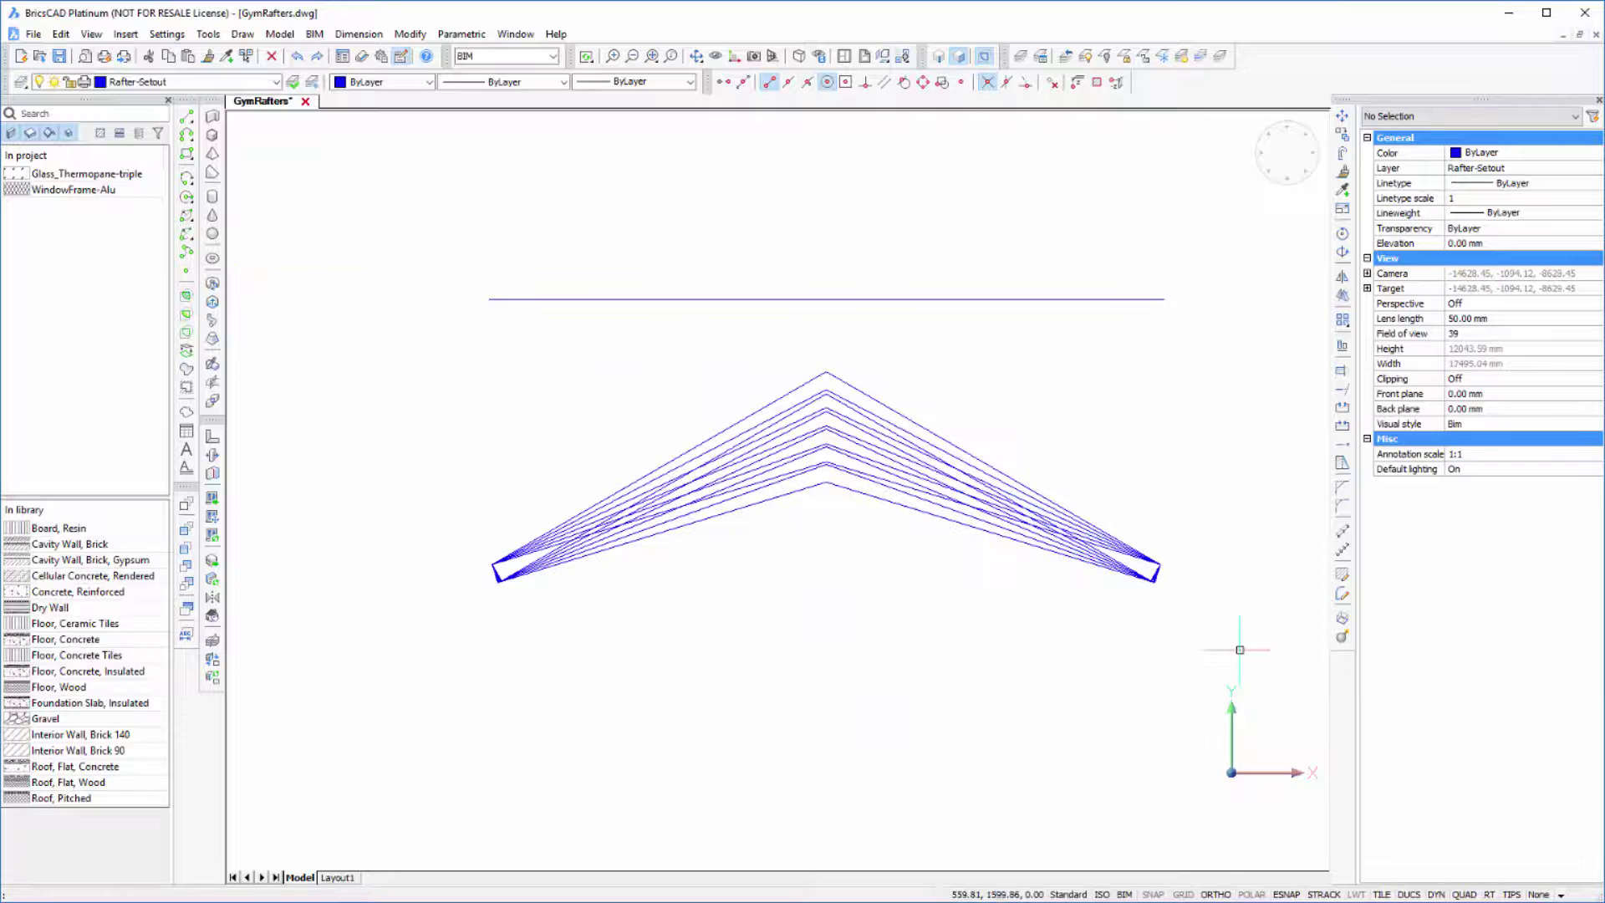
Put all 36 projected rafter lines on the Rafter layer.
{"action": "left_click_drag", "start_coordinate": [1242, 654], "coordinate": [418, 341]}
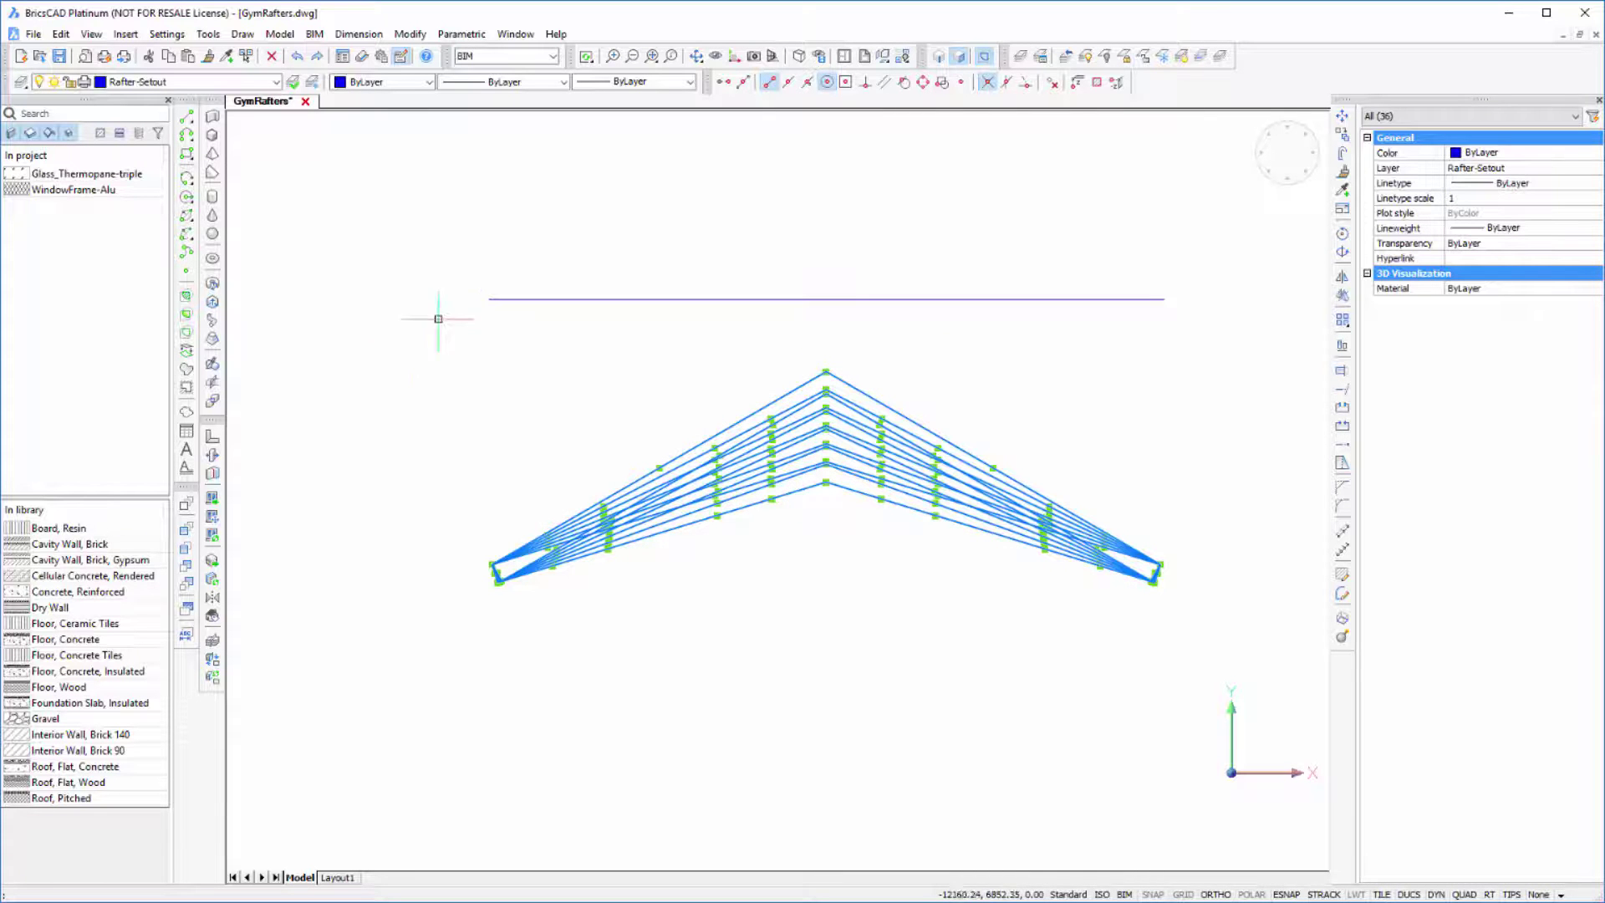
{"action": "left_click", "coordinate": [275, 82]}
{"action": "left_click", "coordinate": [125, 116]}
{"action": "key", "text": "Escape"}
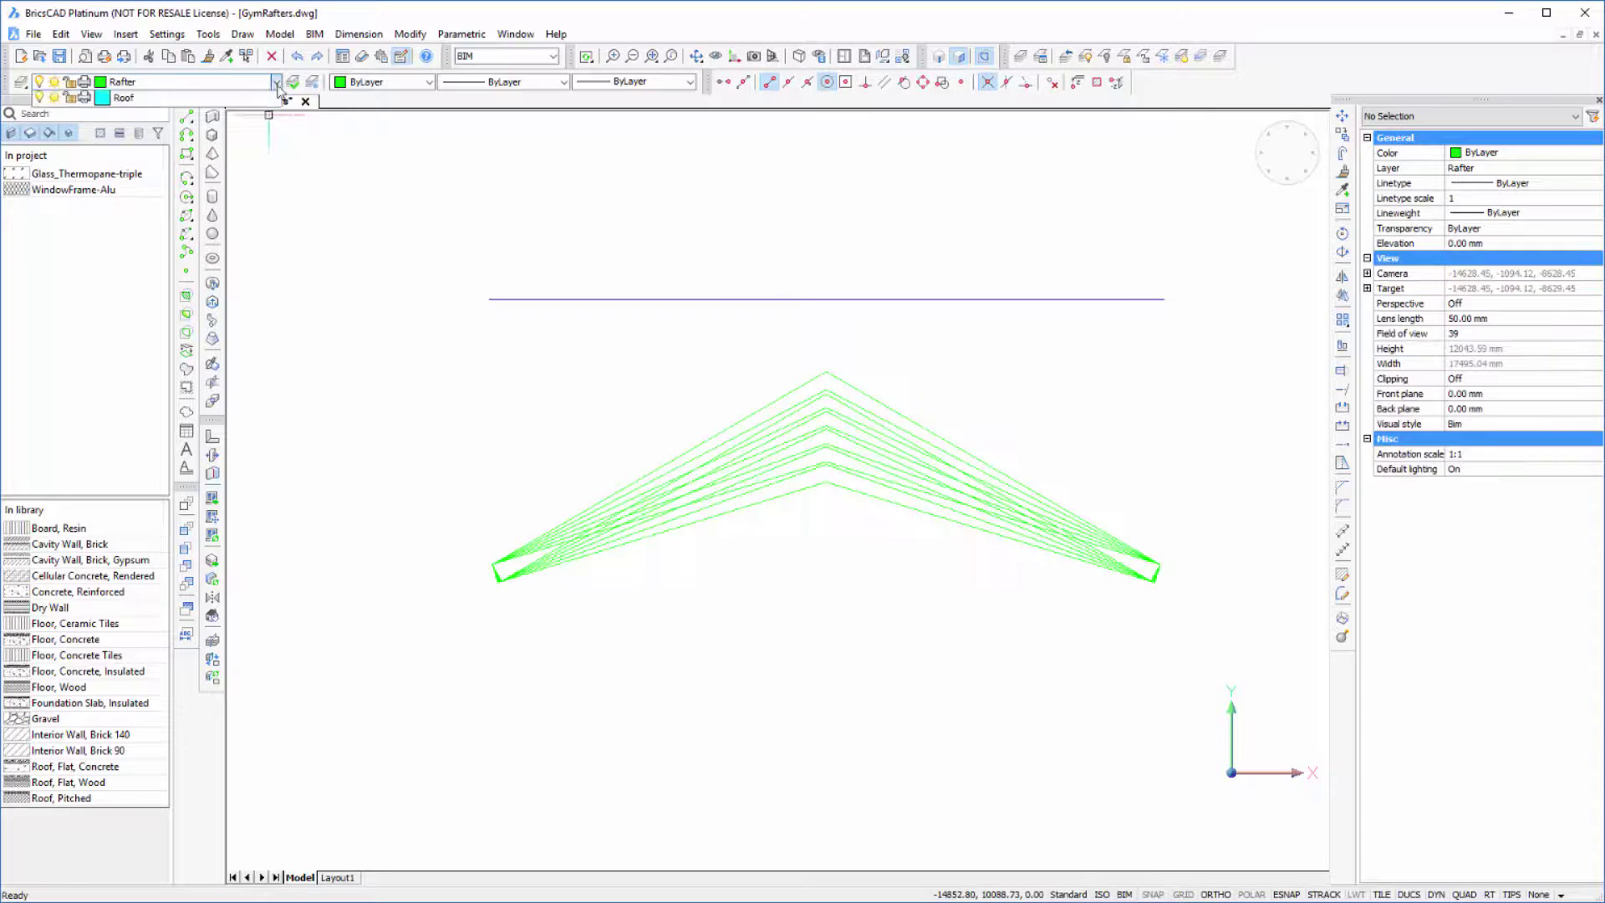
Freeze the Rafter-Setout layer and return to an isometric view.
{"action": "left_click", "coordinate": [276, 82]}
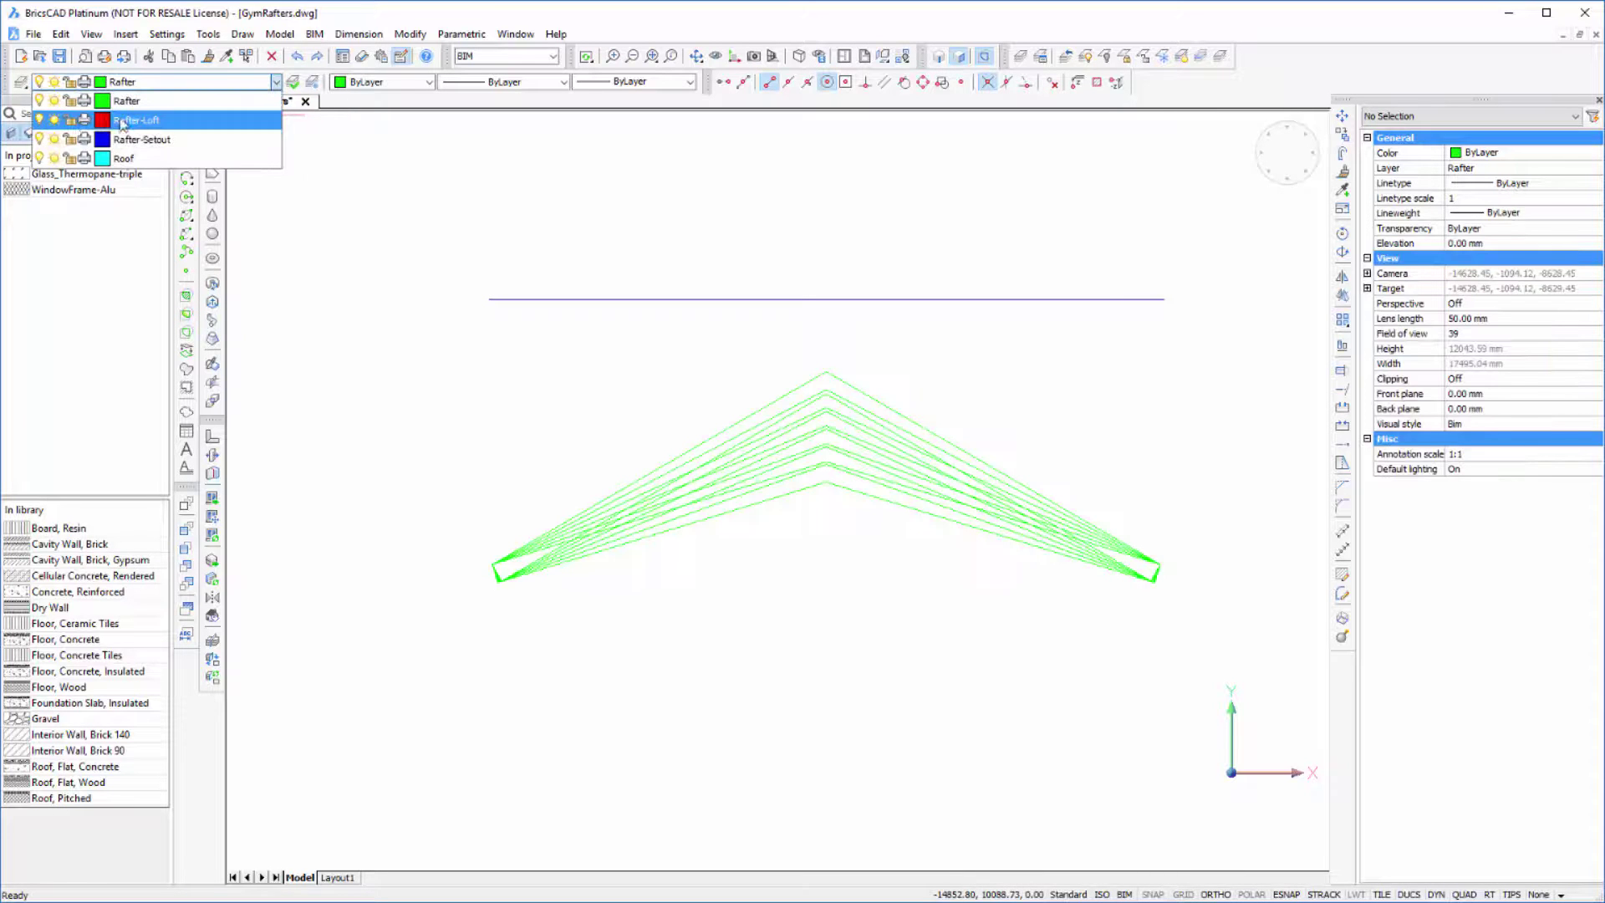
{"action": "left_click", "coordinate": [54, 139]}
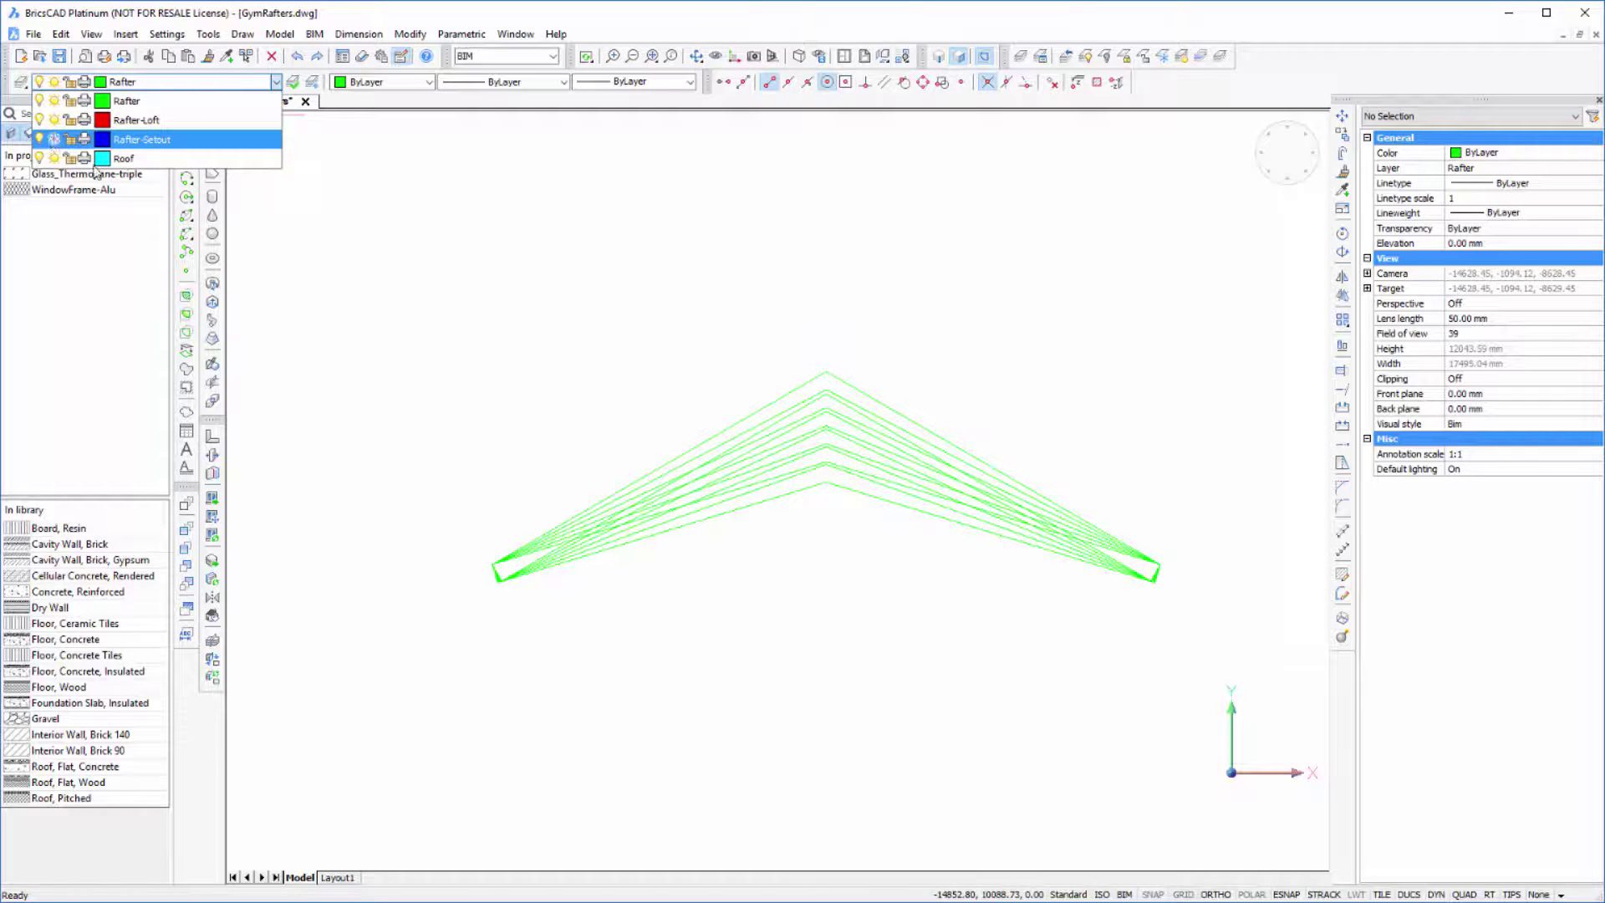
{"action": "left_click", "coordinate": [1258, 234]}
{"action": "left_click", "coordinate": [1274, 154]}
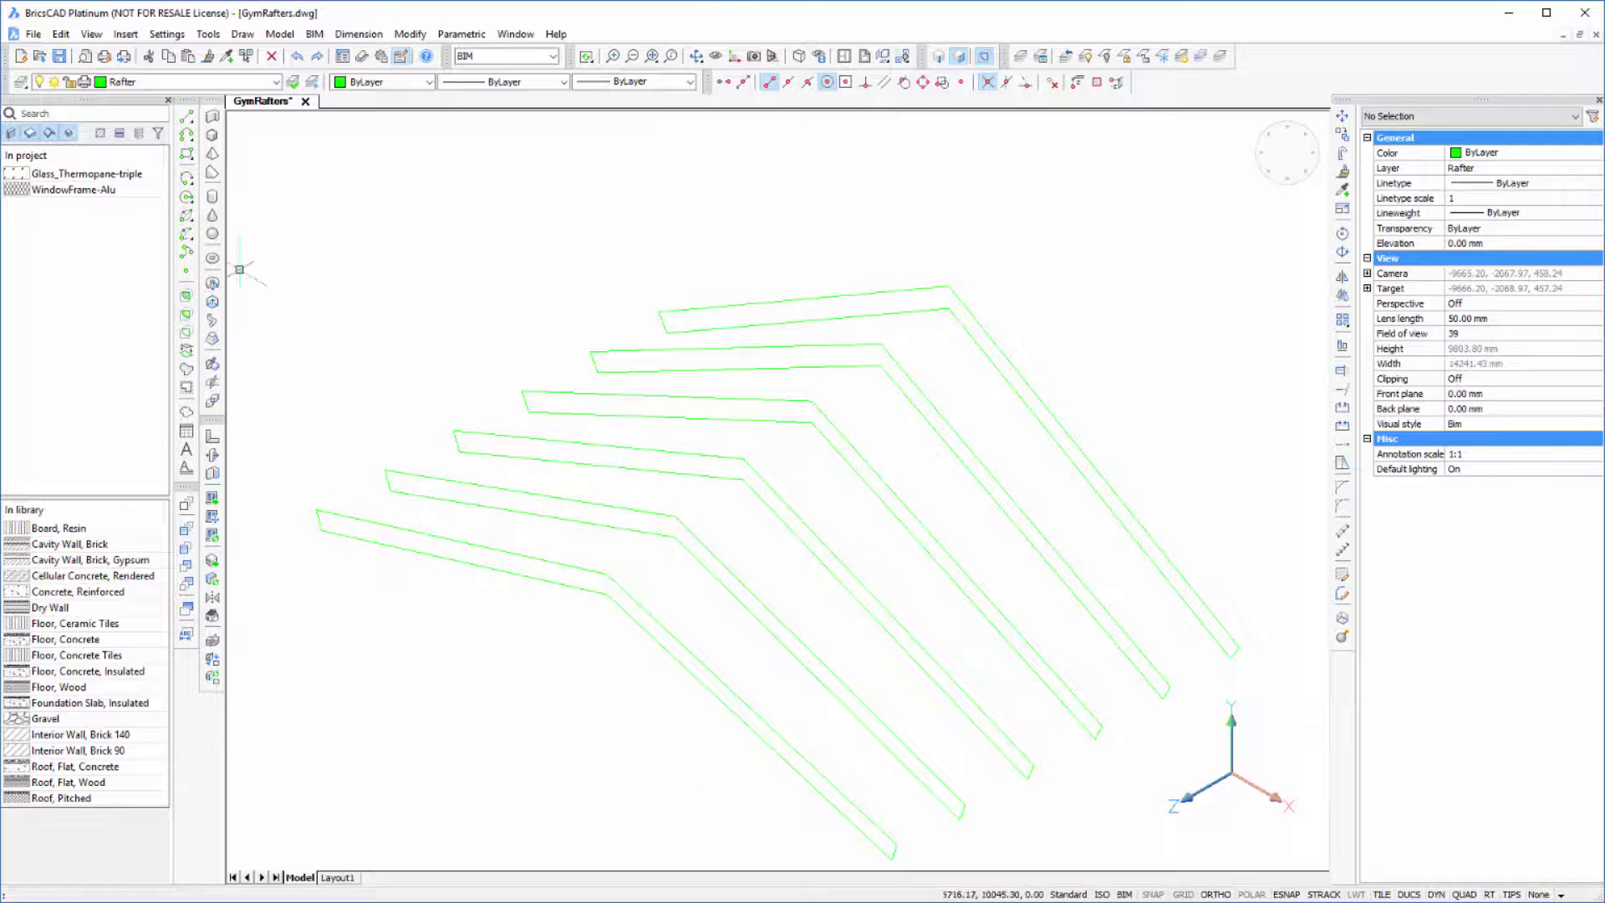
Convert the lowest rafter outline into a region, selecting its parts with windows.
{"action": "left_click", "coordinate": [242, 34]}
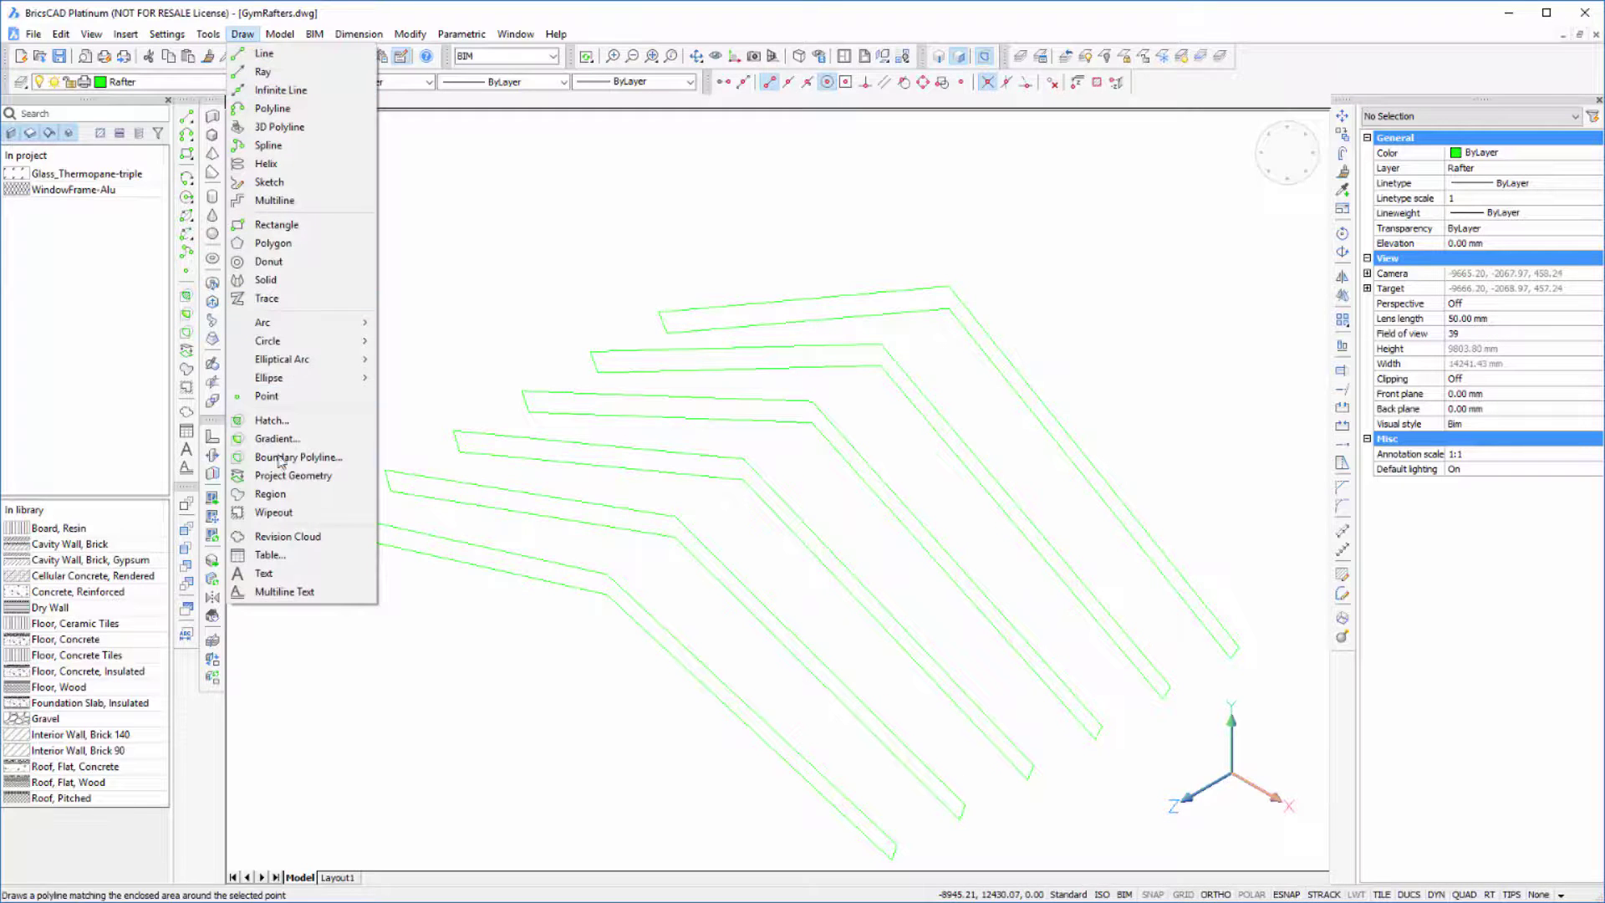
{"action": "left_click", "coordinate": [285, 495]}
{"action": "middle_click_drag", "start_coordinate": [534, 625], "coordinate": [558, 544]}
{"action": "left_click", "coordinate": [443, 515]}
{"action": "left_click", "coordinate": [311, 429]}
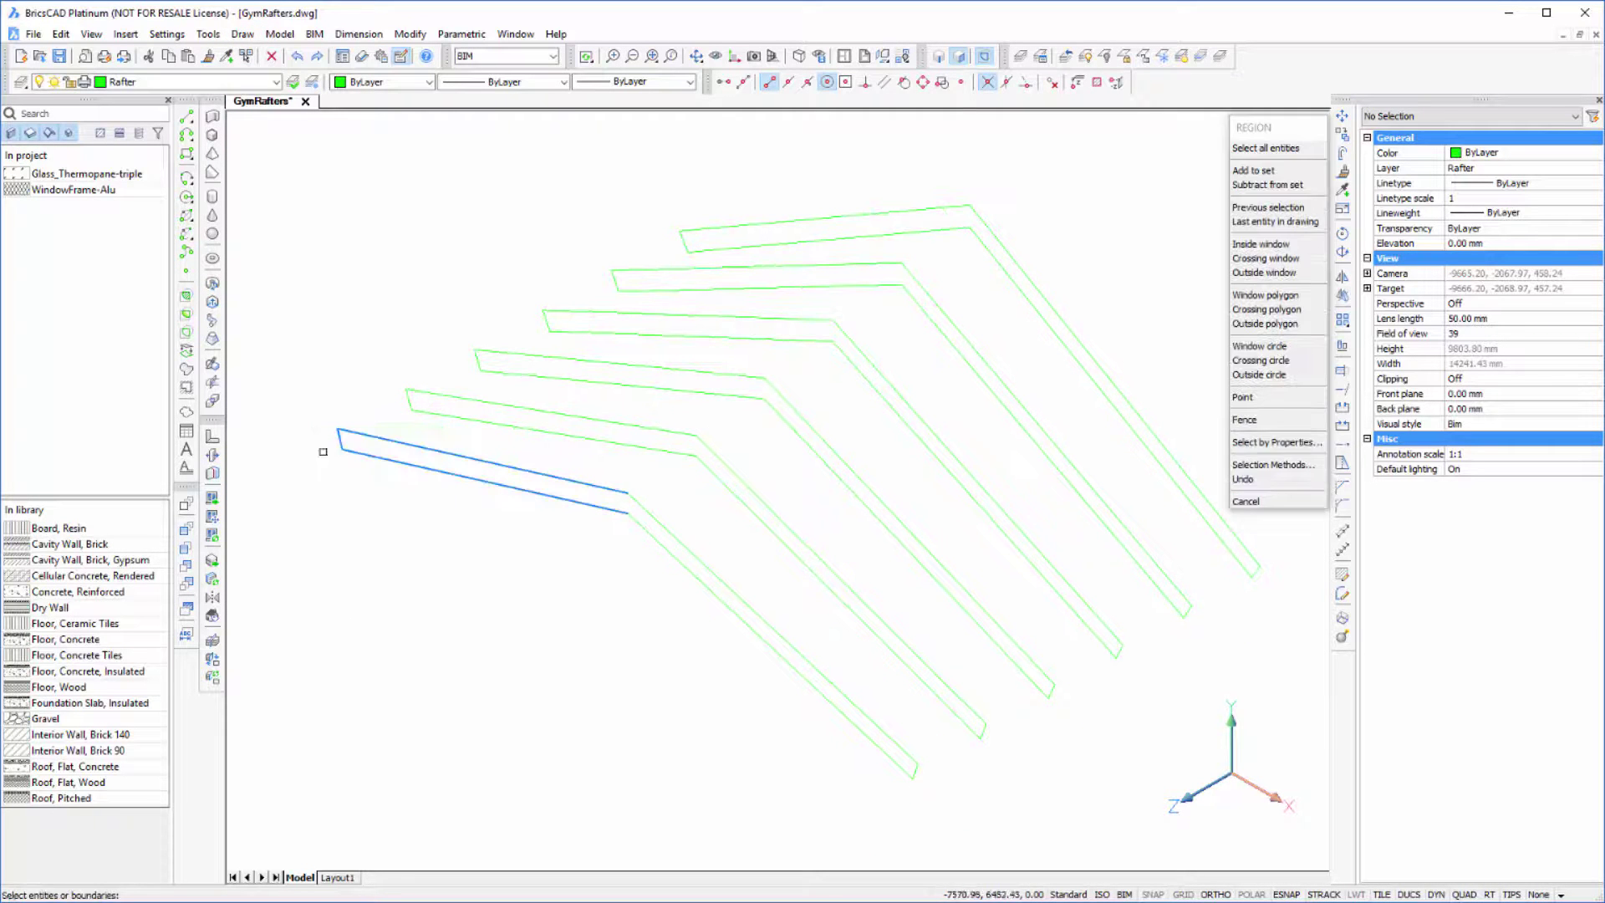
{"action": "left_click", "coordinate": [766, 745]}
{"action": "left_click", "coordinate": [673, 590]}
{"action": "left_click", "coordinate": [916, 813]}
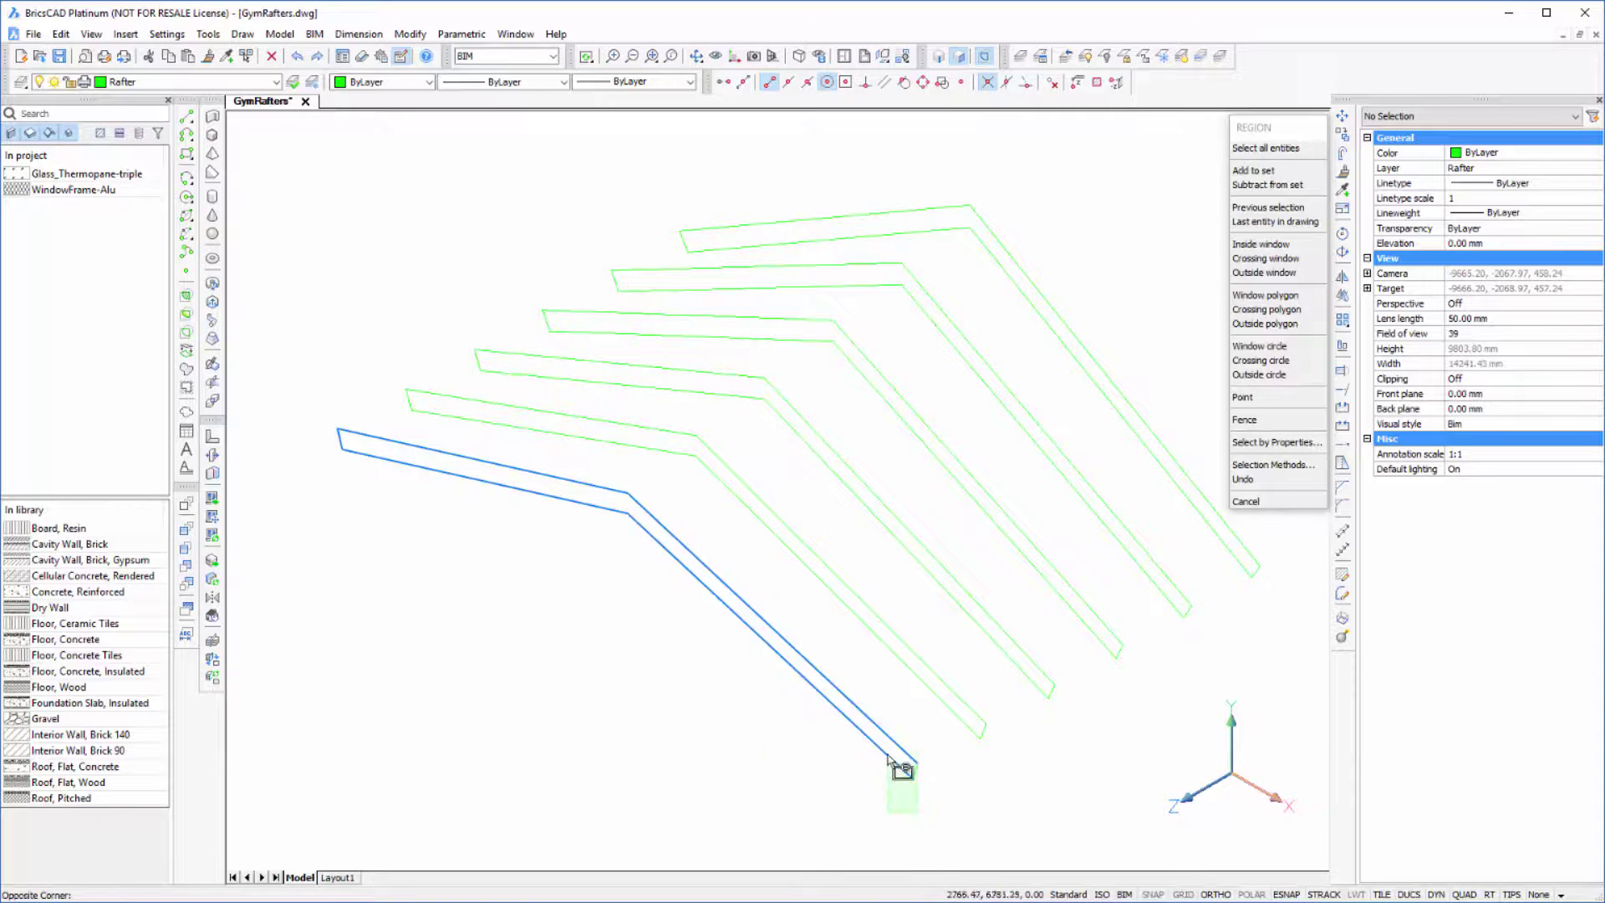
{"action": "left_click", "coordinate": [870, 748]}
{"action": "key", "text": "Return"}
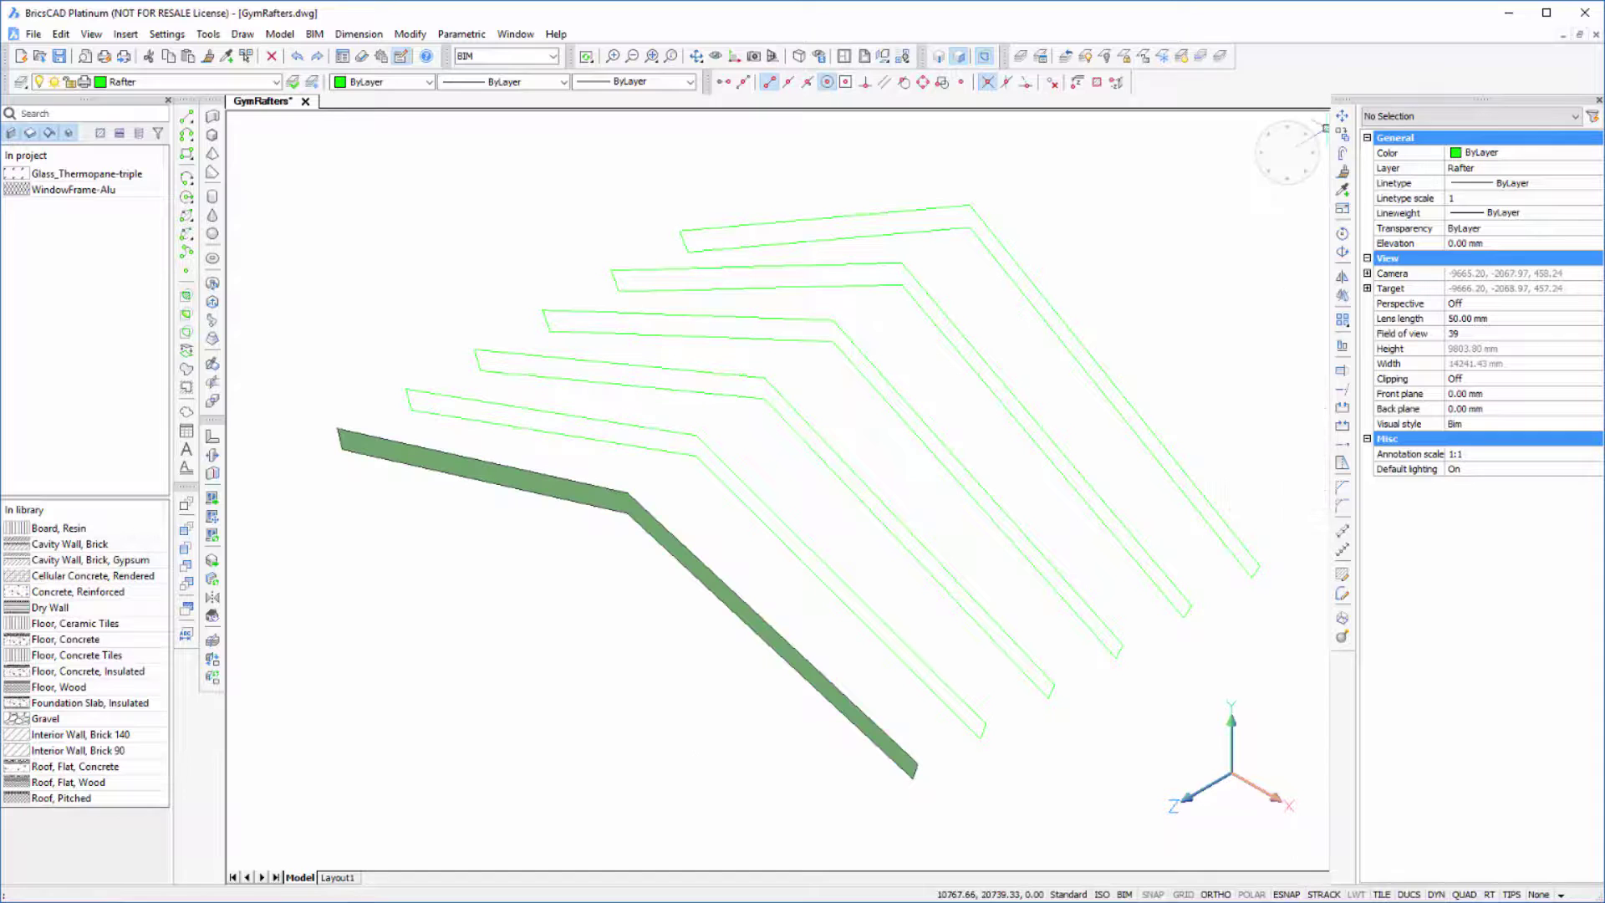
In Top view, convert the second and third rafter outlines into regions.
{"action": "left_click", "coordinate": [1287, 155]}
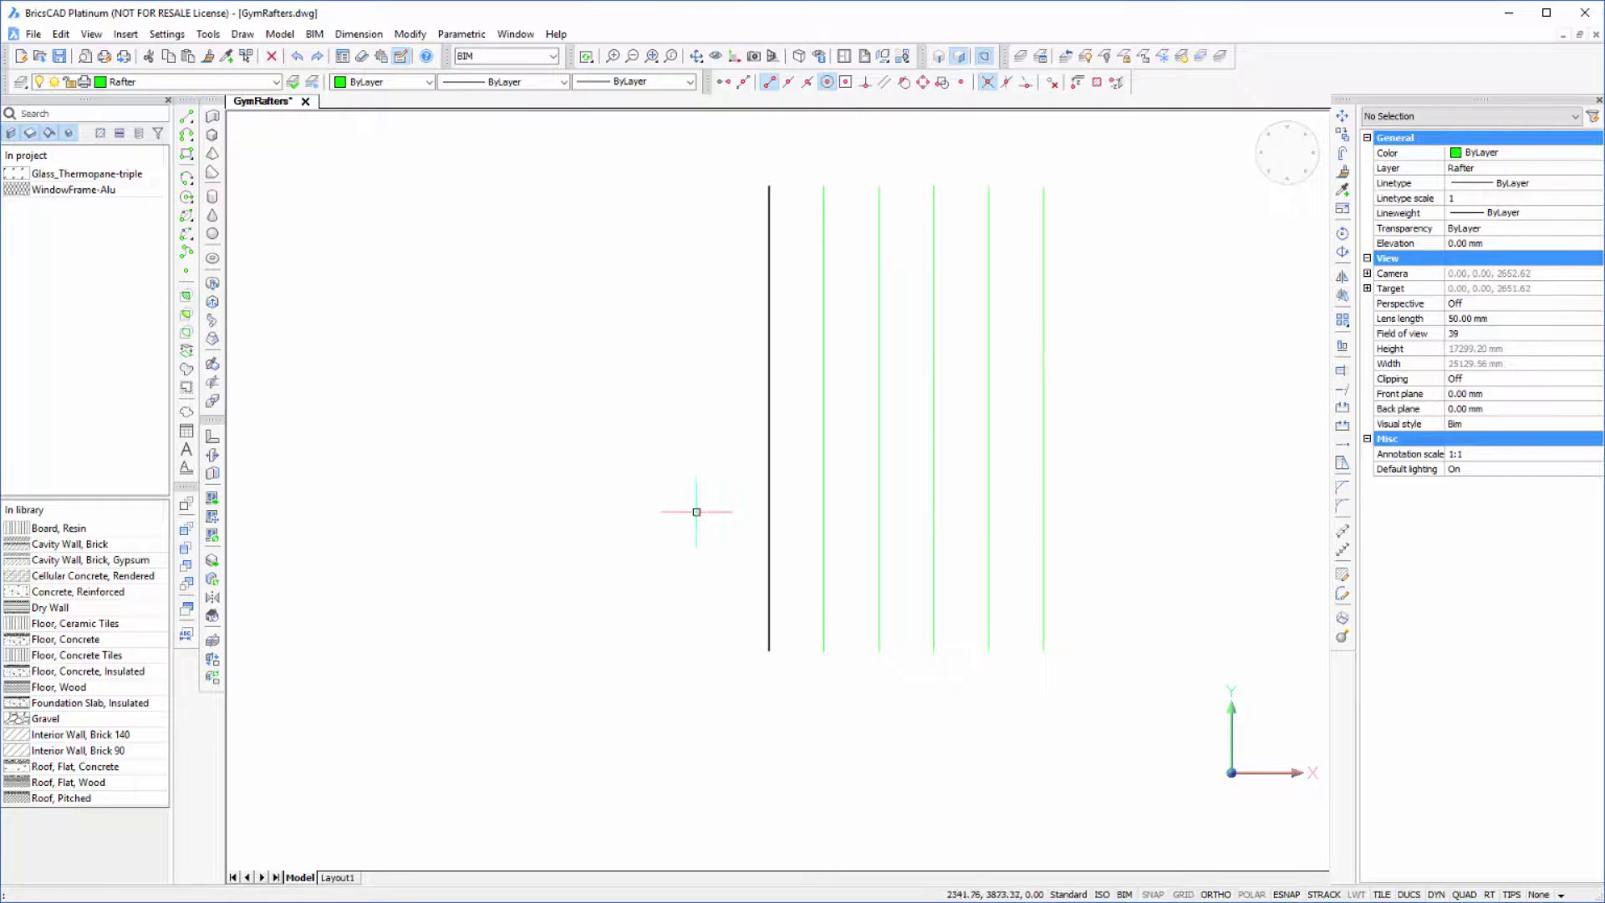
{"action": "key", "text": "Return"}
{"action": "left_click", "coordinate": [840, 678]}
{"action": "left_click", "coordinate": [813, 214]}
{"action": "key", "text": "Return"}
{"action": "key", "text": "Return"}
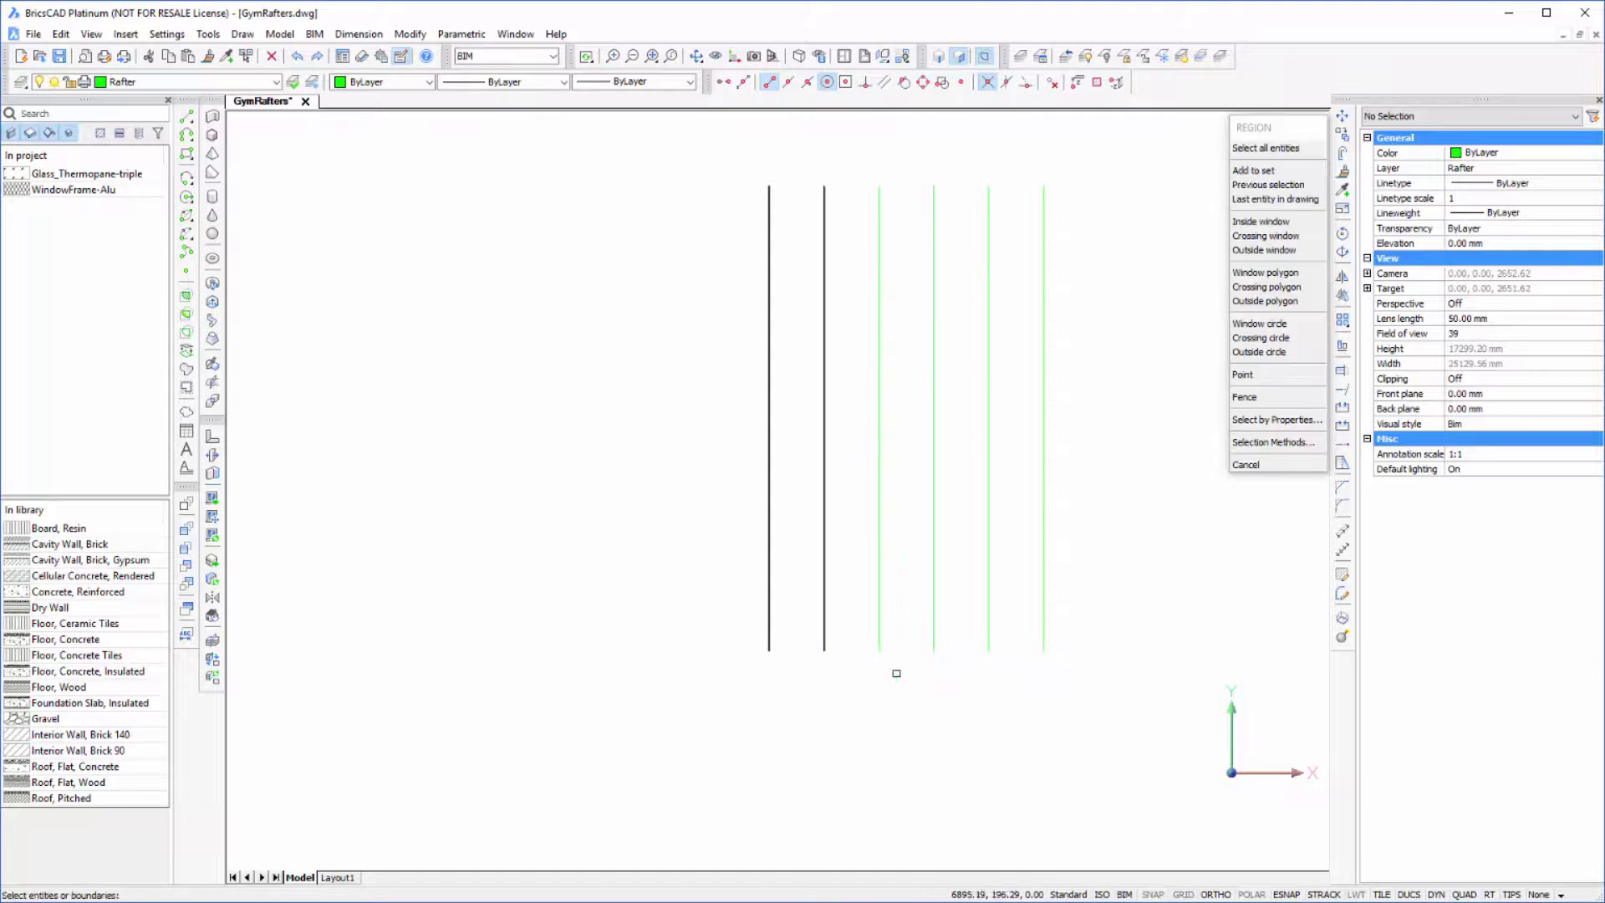
{"action": "left_click", "coordinate": [896, 672]}
{"action": "left_click", "coordinate": [861, 180]}
{"action": "key", "text": "Return"}
{"action": "key", "text": "Return"}
Convert the fourth, fifth and sixth rafter outlines into regions, then return to isometric.
{"action": "left_click", "coordinate": [951, 673]}
{"action": "left_click", "coordinate": [927, 201]}
{"action": "key", "text": "Return"}
{"action": "key", "text": "Return"}
{"action": "left_click", "coordinate": [1016, 666]}
{"action": "left_click", "coordinate": [967, 234]}
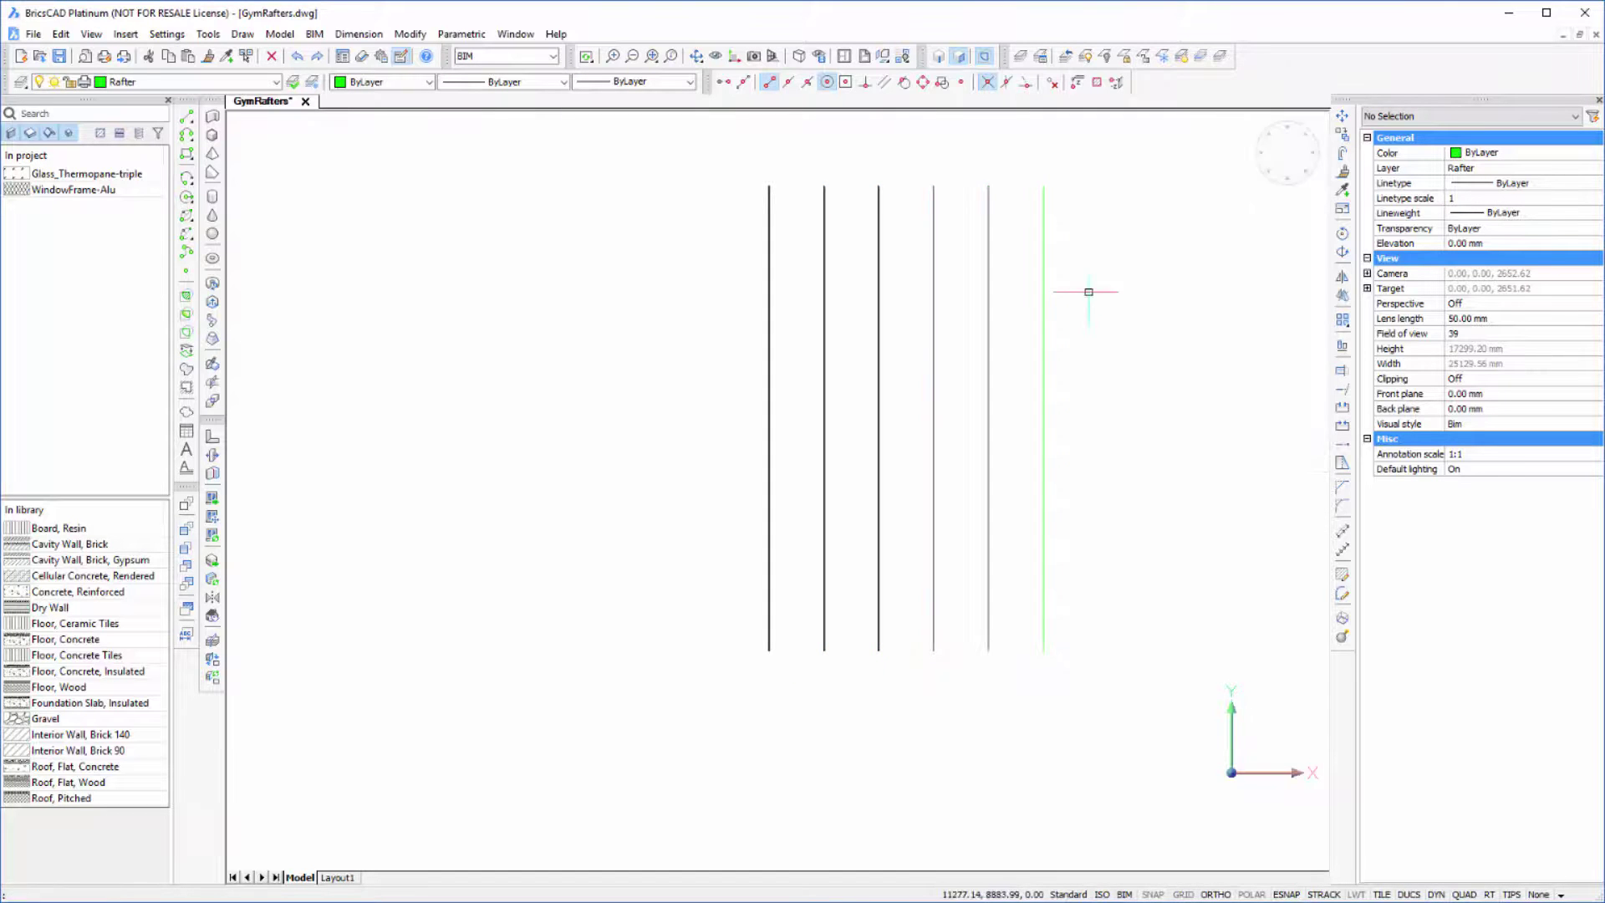
{"action": "key", "text": "Return"}
{"action": "left_click", "coordinate": [1075, 693]}
{"action": "left_click", "coordinate": [1017, 184]}
{"action": "key", "text": "Return"}
{"action": "left_click", "coordinate": [1266, 171]}
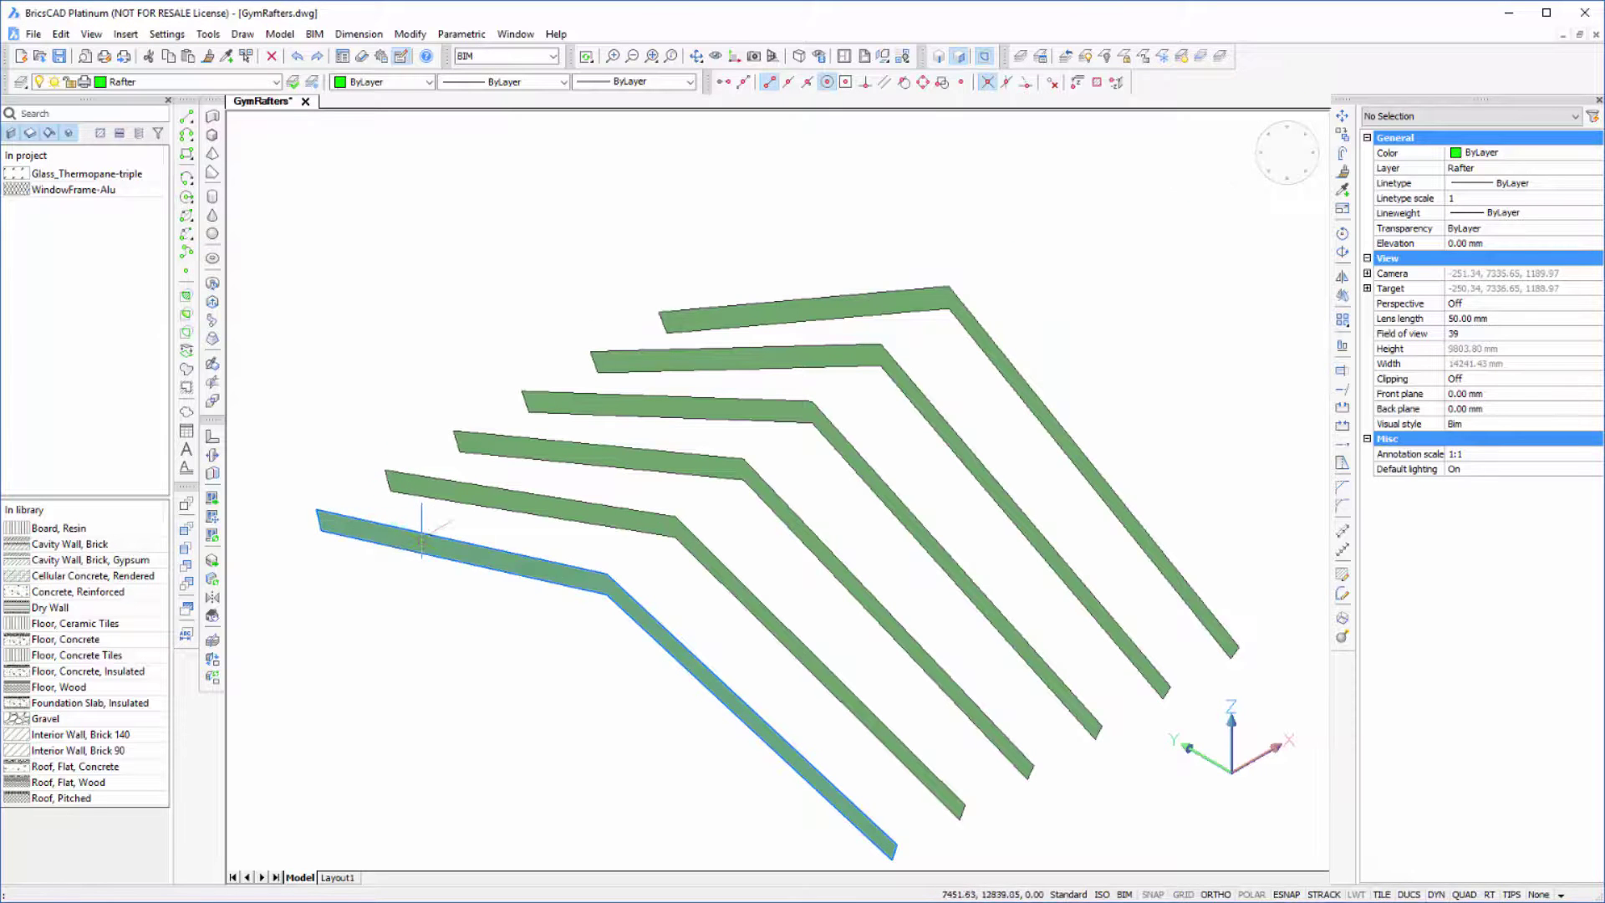
Extrude the six selected rafter regions 100 mm into solid rafters.
{"action": "left_click", "coordinate": [422, 539]}
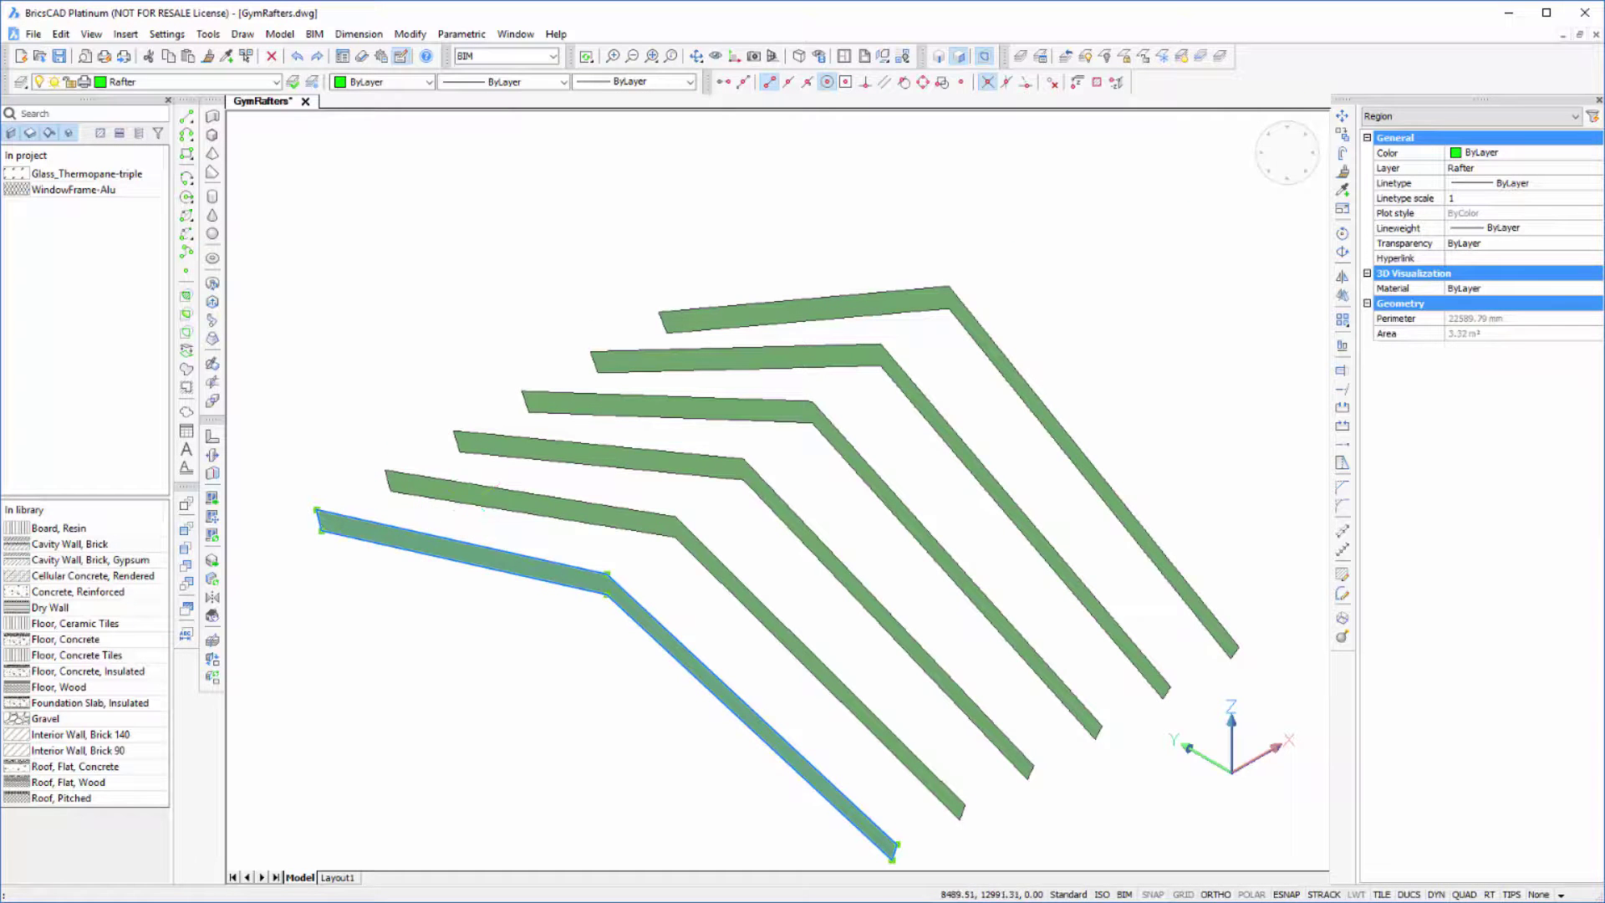
{"action": "left_click", "coordinate": [460, 494]}
{"action": "left_click", "coordinate": [633, 462]}
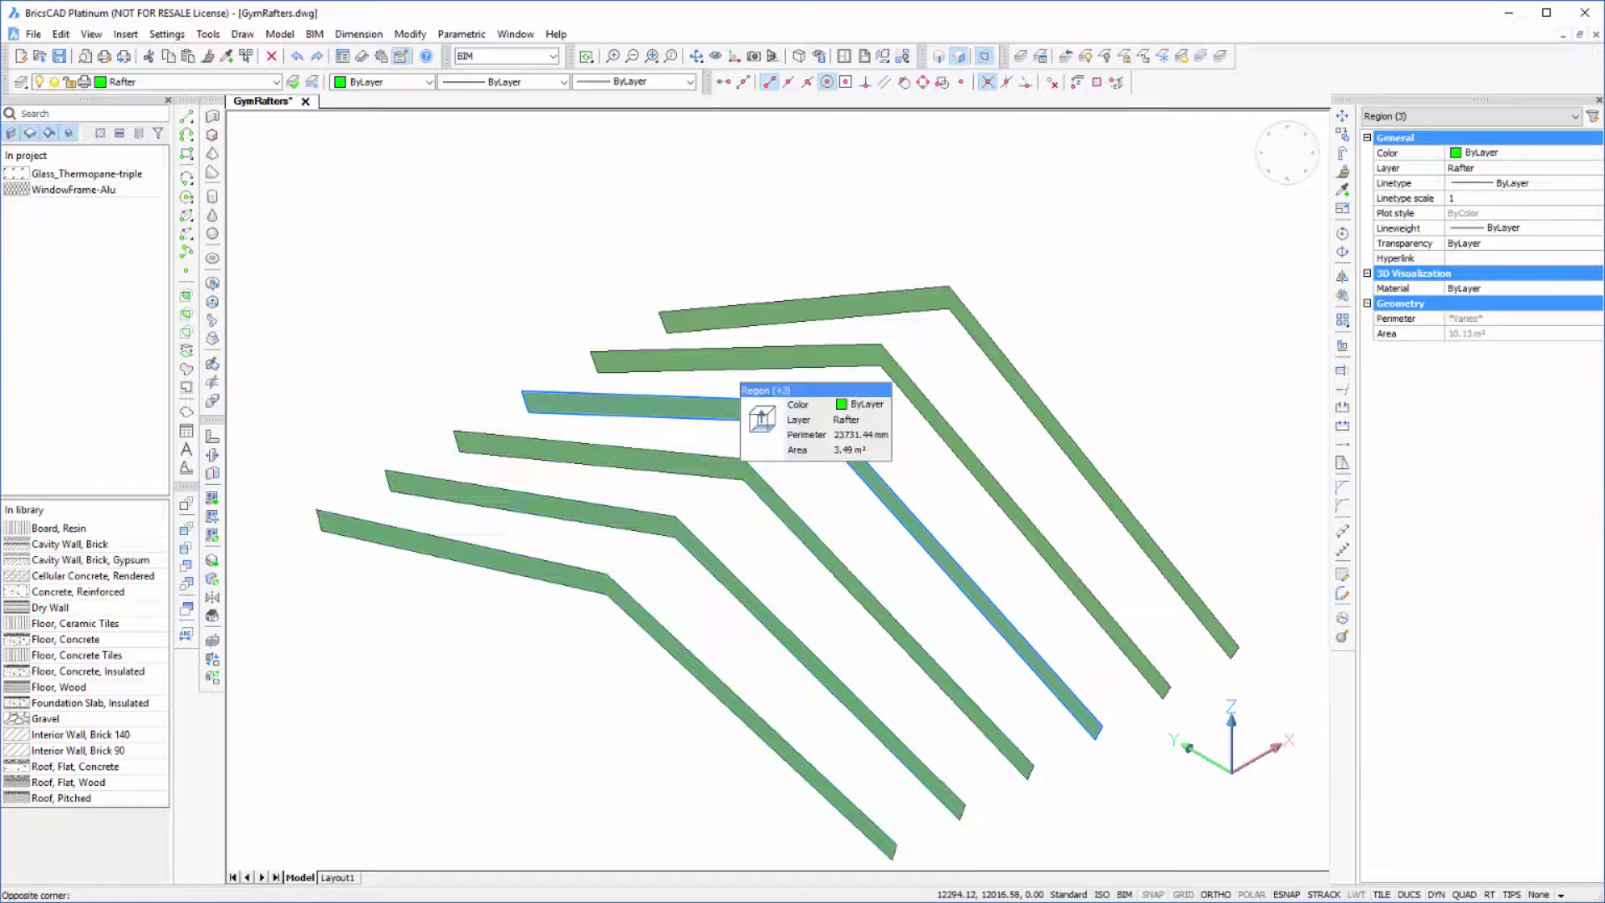
{"action": "left_click", "coordinate": [727, 406]}
{"action": "left_click", "coordinate": [832, 355]}
{"action": "left_click", "coordinate": [915, 289]}
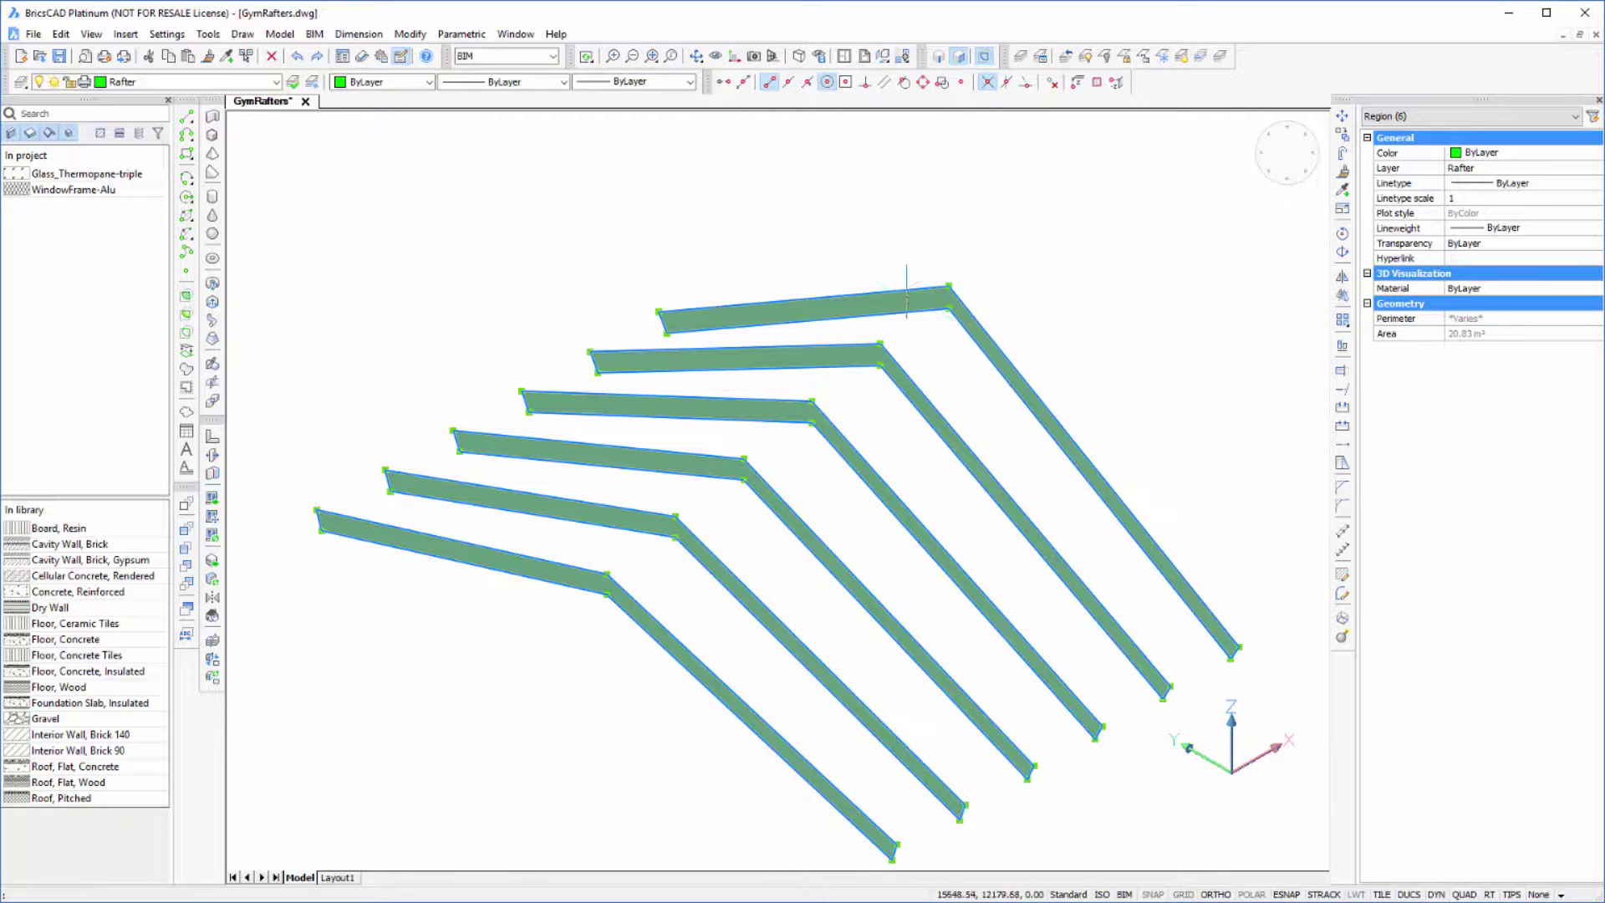
{"action": "left_click", "coordinate": [909, 307]}
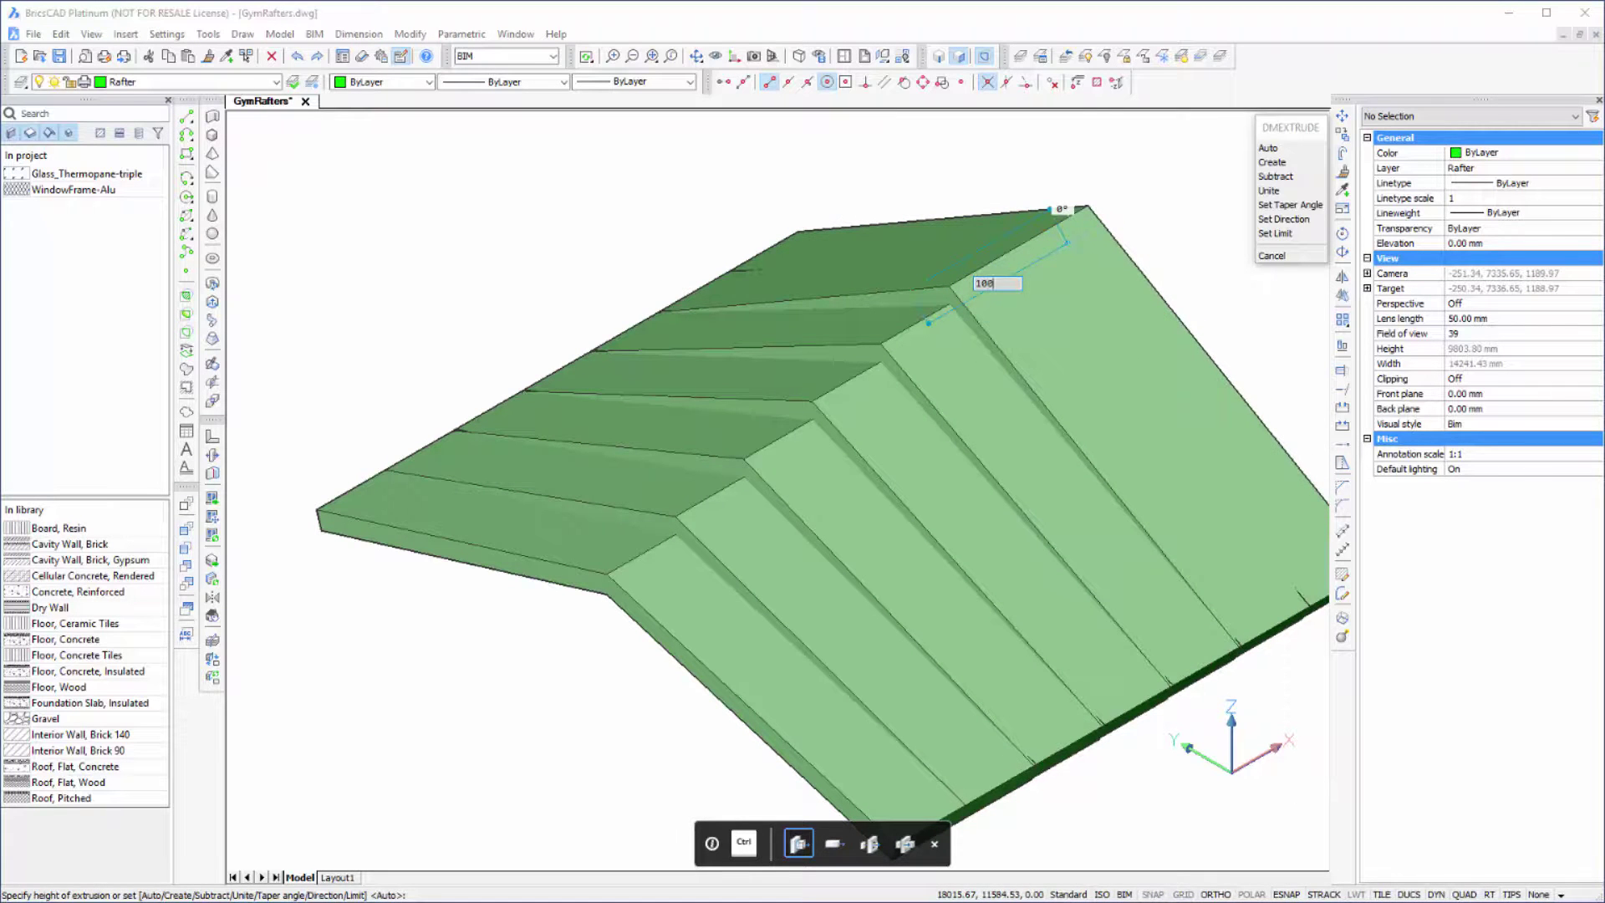
{"action": "key", "text": "Return"}
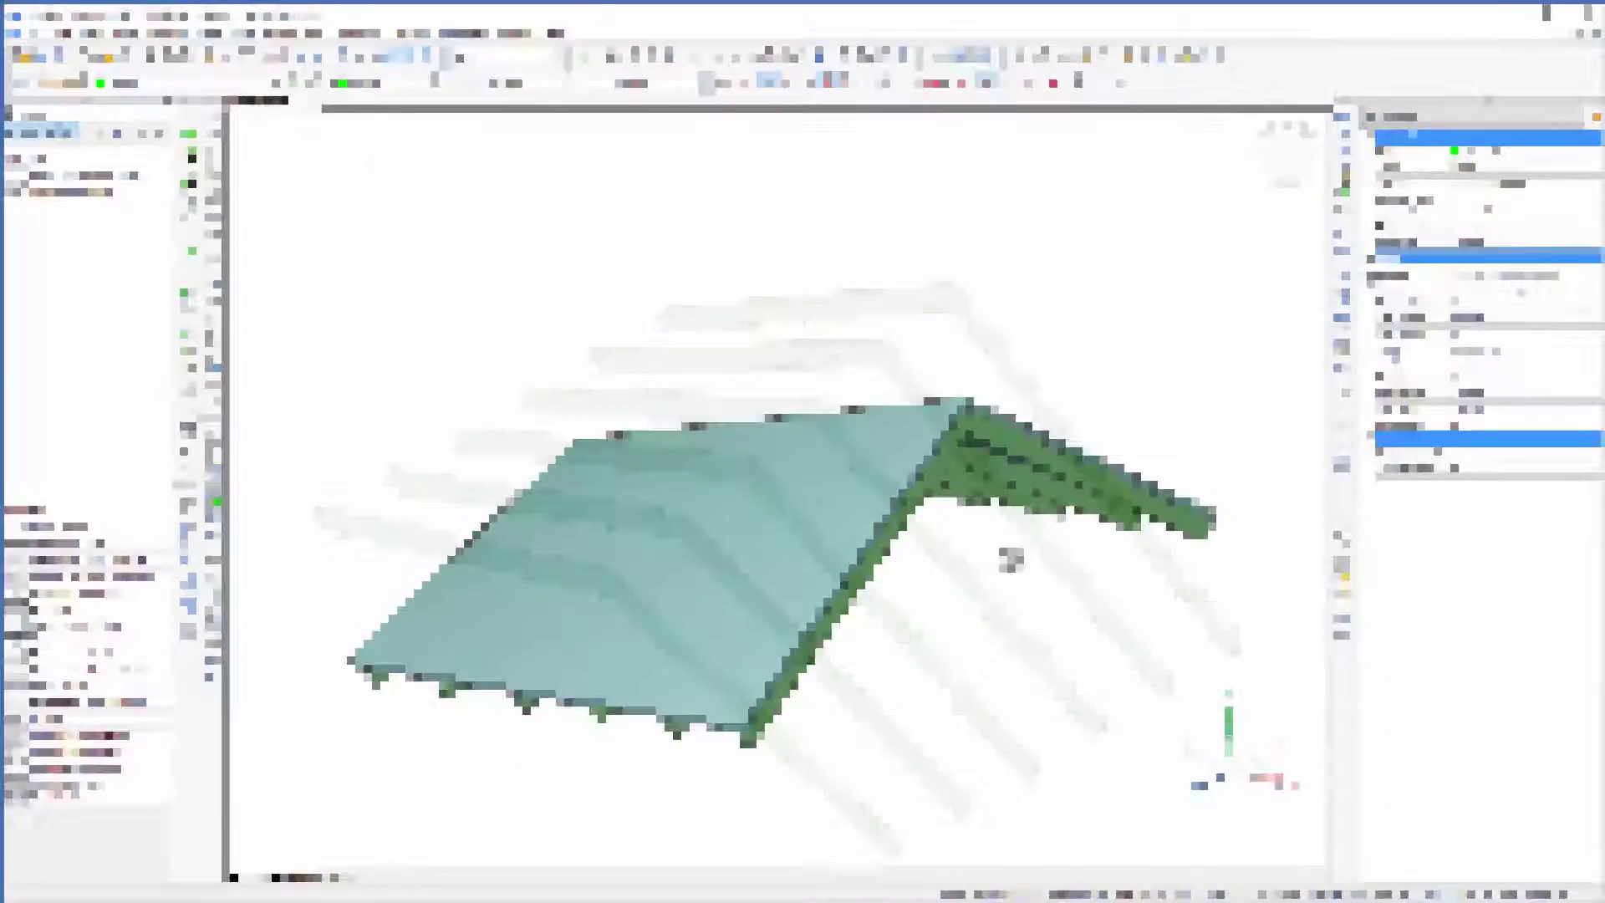
Orbit the view to inspect the six 100 mm rafter solids against the roof slab.
{"action": "middle_click_drag", "start_coordinate": [1010, 554], "coordinate": [390, 220], "text": "shift"}
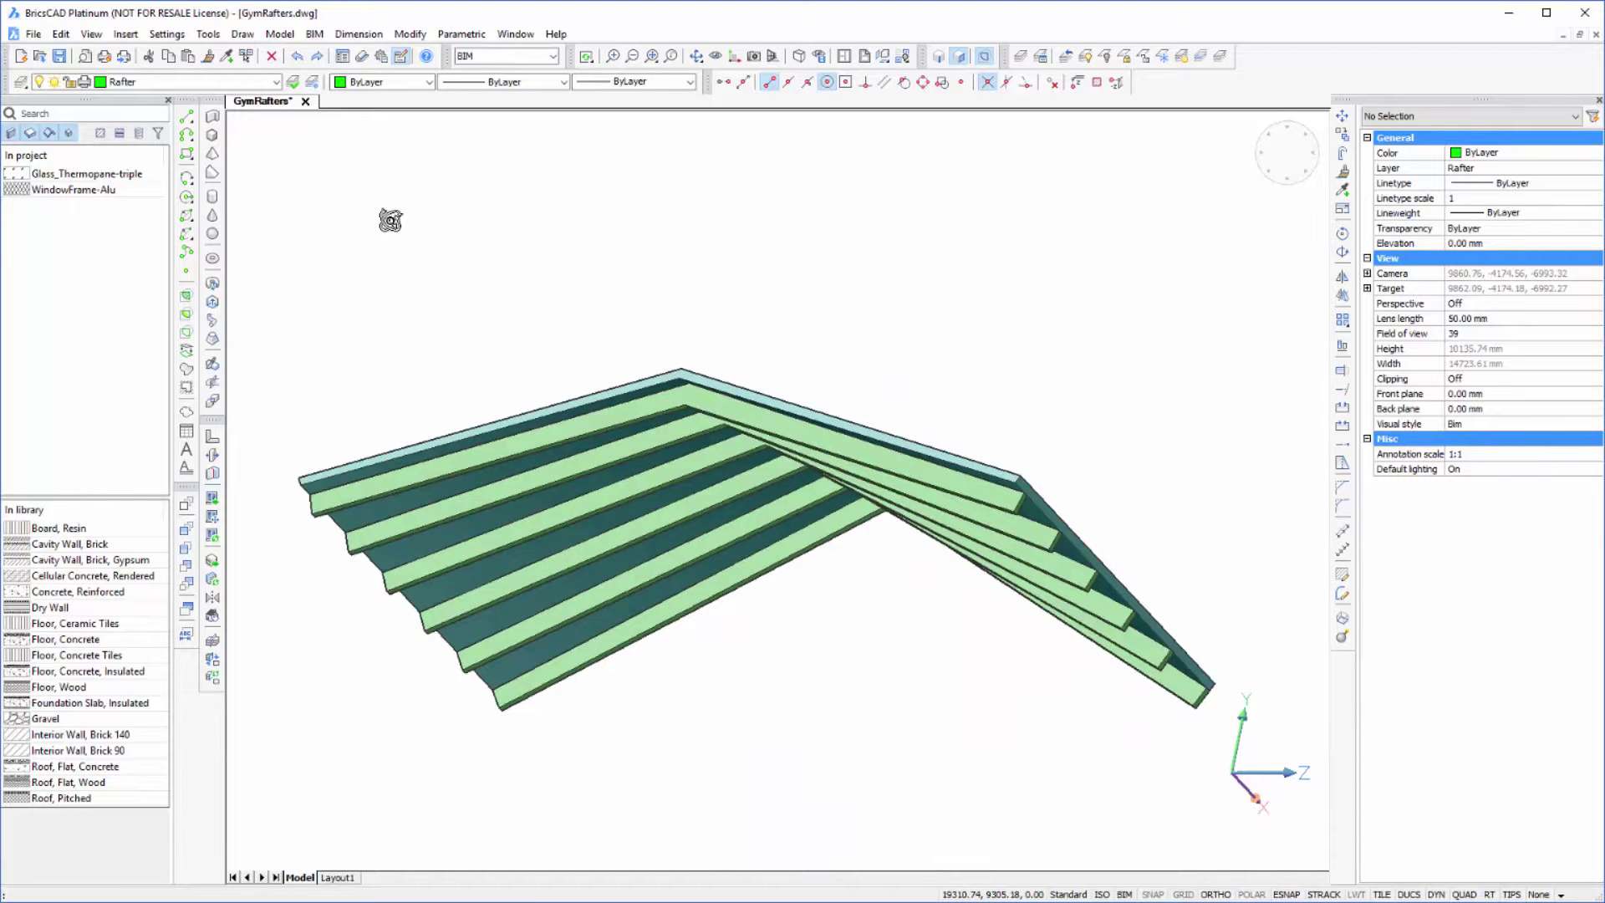